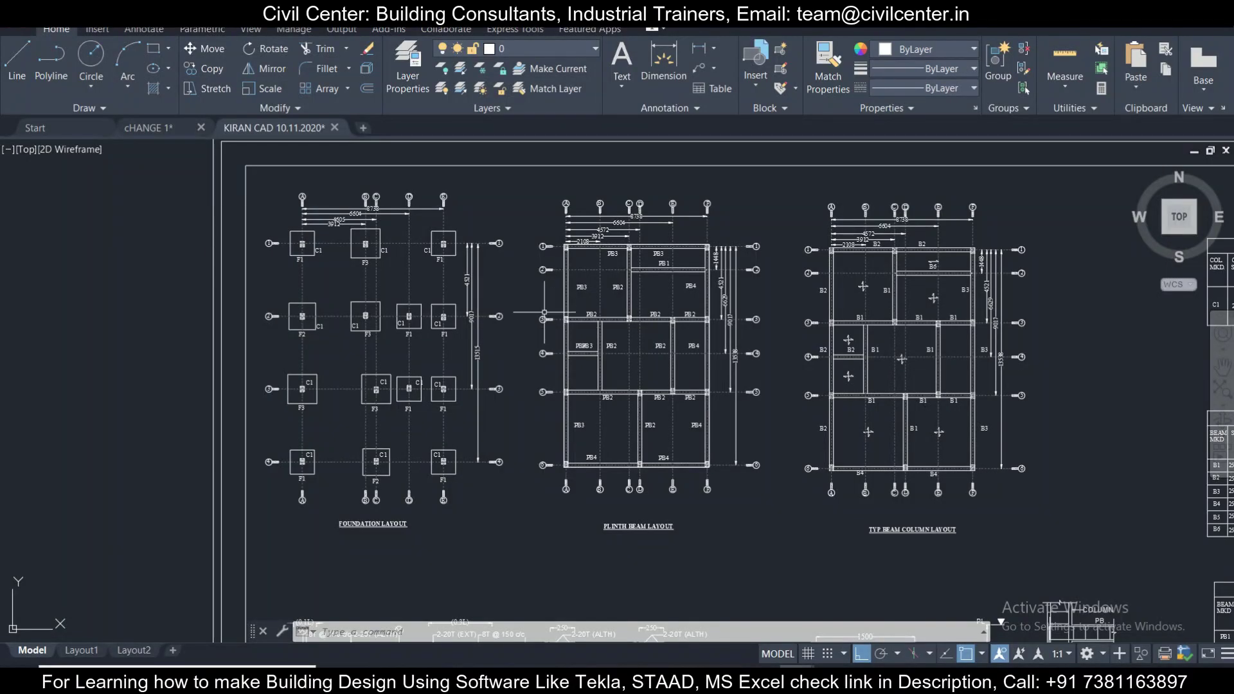
Copy the B1 label from the beam-column plan to two spots in the plinth beam layout.
{"action": "scroll", "coordinate": [545, 313], "scroll_direction": "up", "scroll_amount": 4}
{"action": "scroll", "coordinate": [487, 306], "scroll_direction": "down", "scroll_amount": 4}
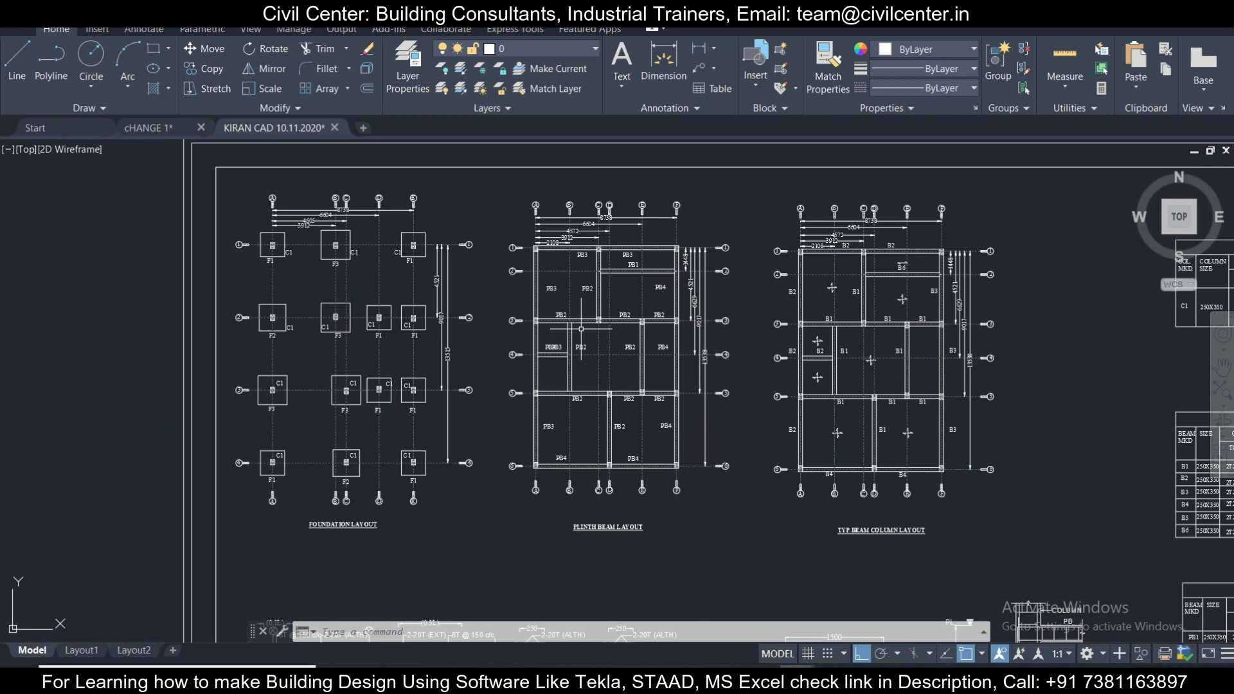
{"action": "mouse_move", "coordinate": [677, 249]}
{"action": "middle_mouse_down"}
{"action": "mouse_move", "coordinate": [508, 260]}
{"action": "mouse_move", "coordinate": [470, 245]}
{"action": "middle_mouse_up"}
{"action": "scroll", "coordinate": [369, 262], "scroll_direction": "up", "scroll_amount": 4}
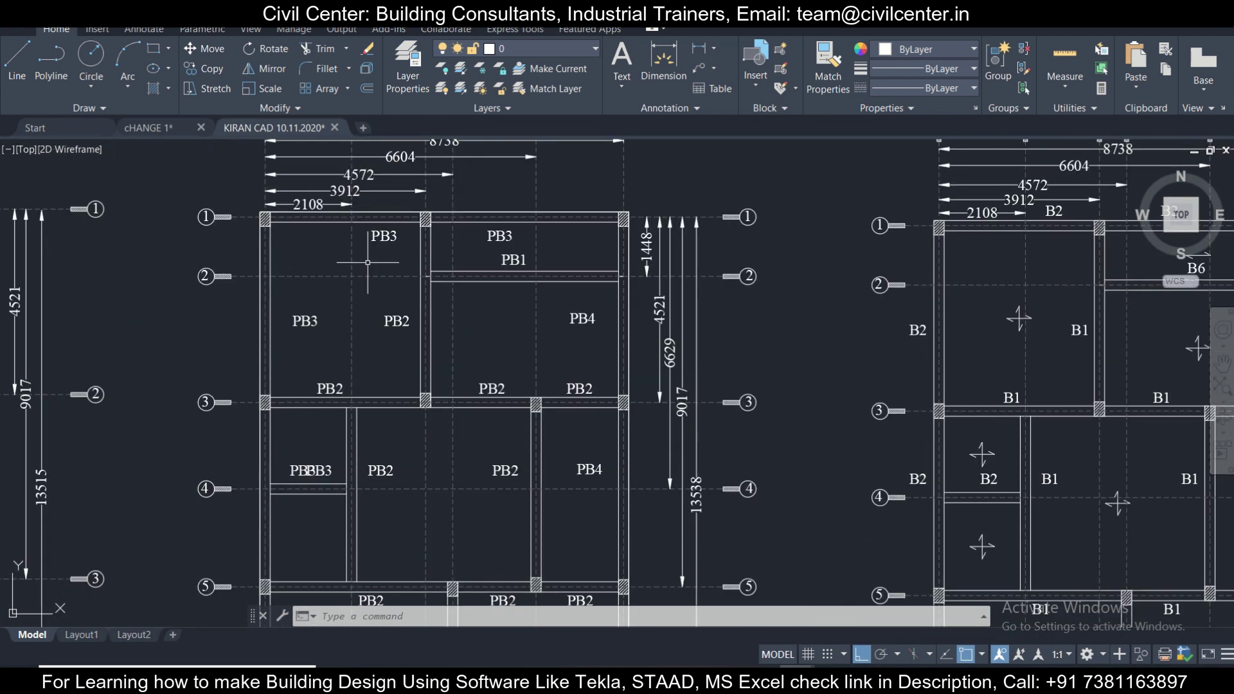
{"action": "scroll", "coordinate": [383, 322], "scroll_direction": "up", "scroll_amount": 4}
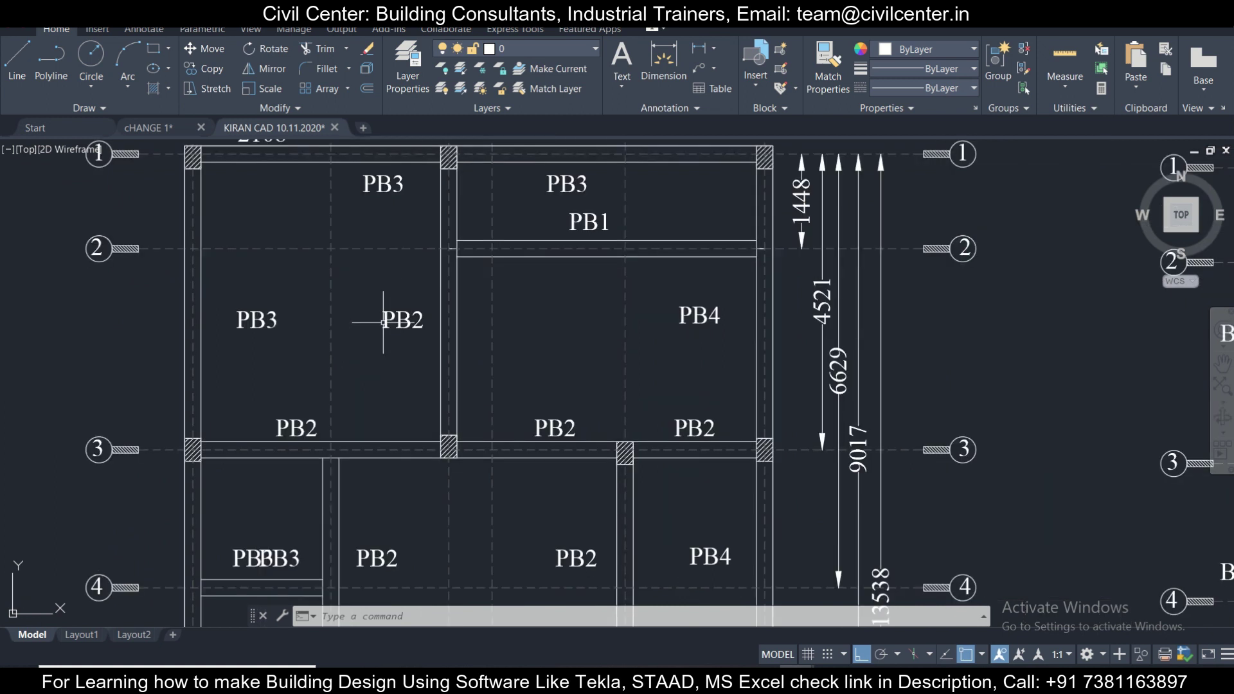
{"action": "scroll", "coordinate": [383, 322], "scroll_direction": "down", "scroll_amount": 4}
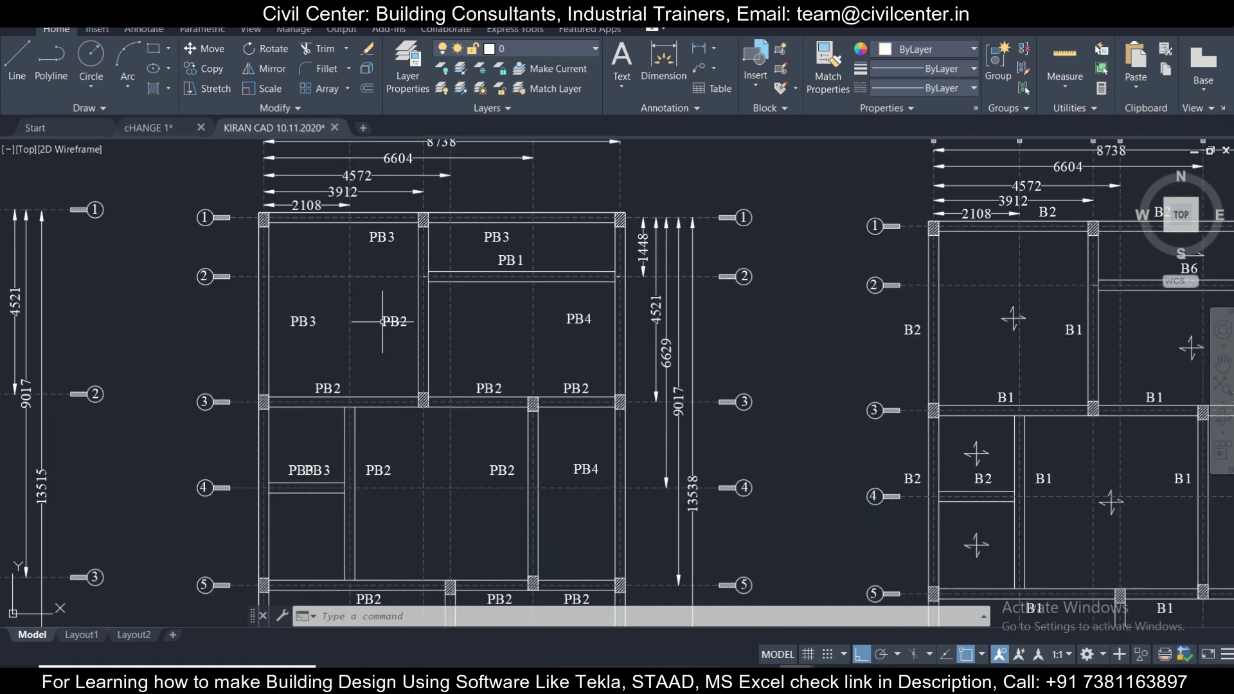
{"action": "scroll", "coordinate": [370, 307], "scroll_direction": "up", "scroll_amount": 4}
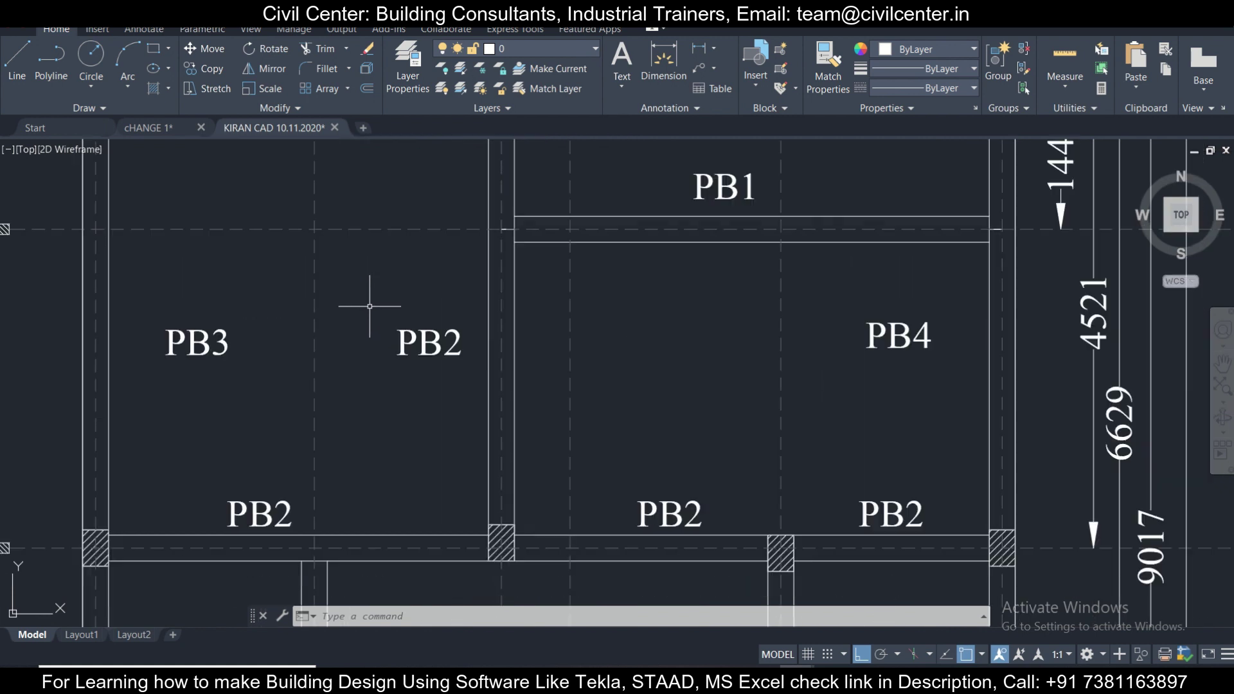
{"action": "scroll", "coordinate": [471, 234], "scroll_direction": "down", "scroll_amount": 4}
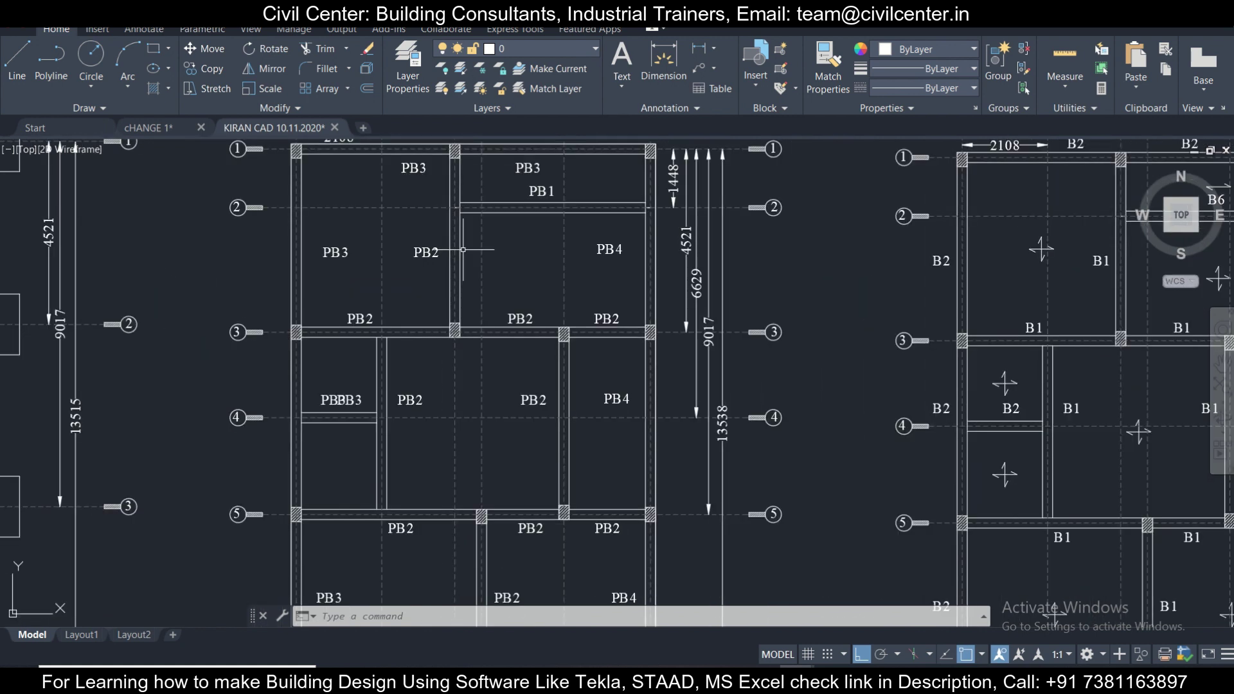
{"action": "scroll", "coordinate": [407, 422], "scroll_direction": "up", "scroll_amount": 2}
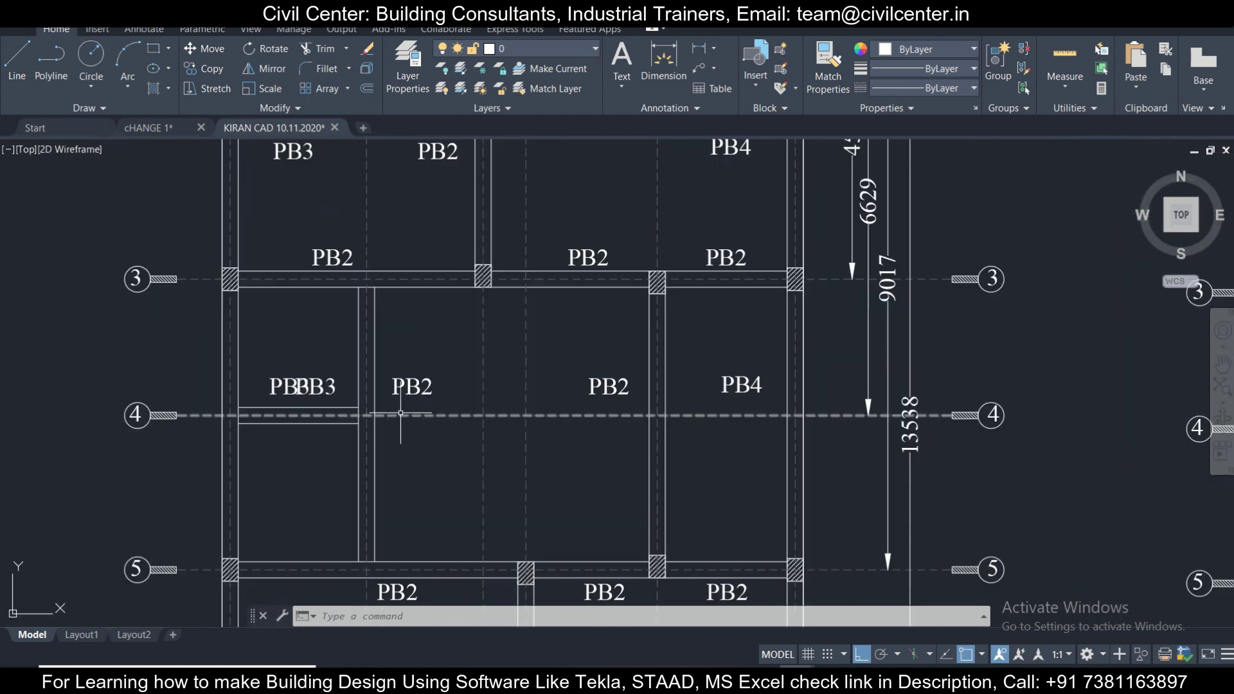
{"action": "middle_click_drag", "start_coordinate": [740, 382], "coordinate": [632, 319]}
{"action": "scroll", "coordinate": [653, 343], "scroll_direction": "up", "scroll_amount": 4}
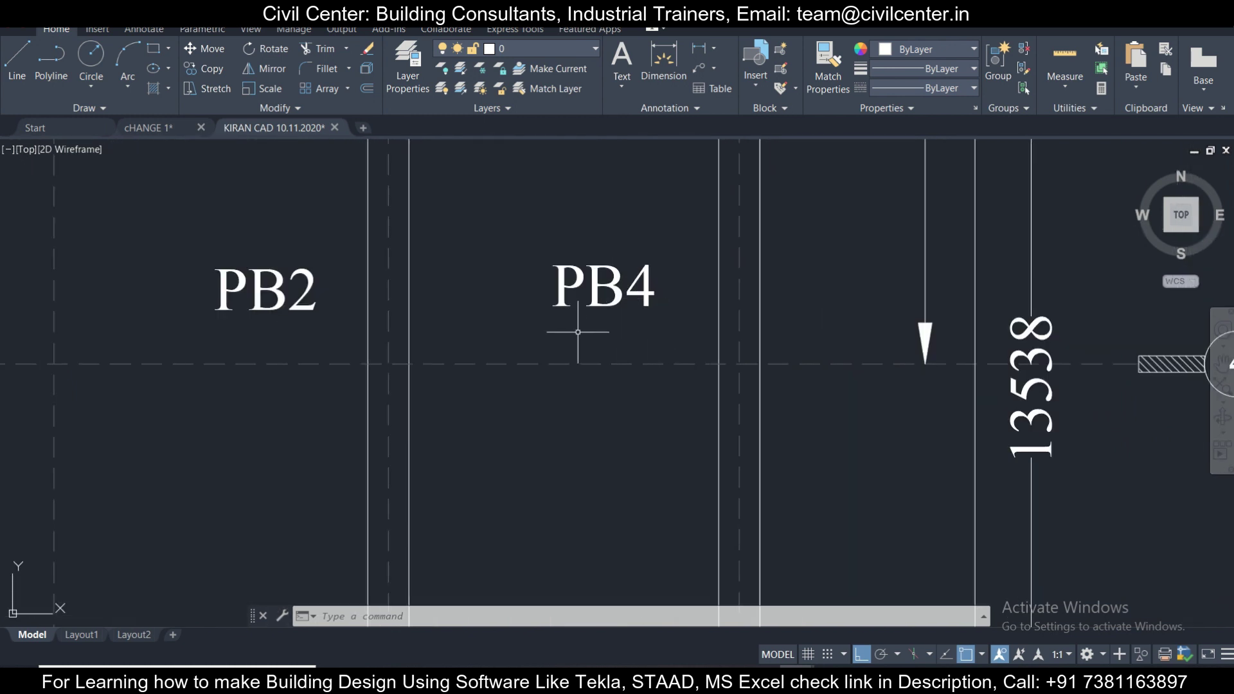
{"action": "scroll", "coordinate": [578, 333], "scroll_direction": "down", "scroll_amount": 8}
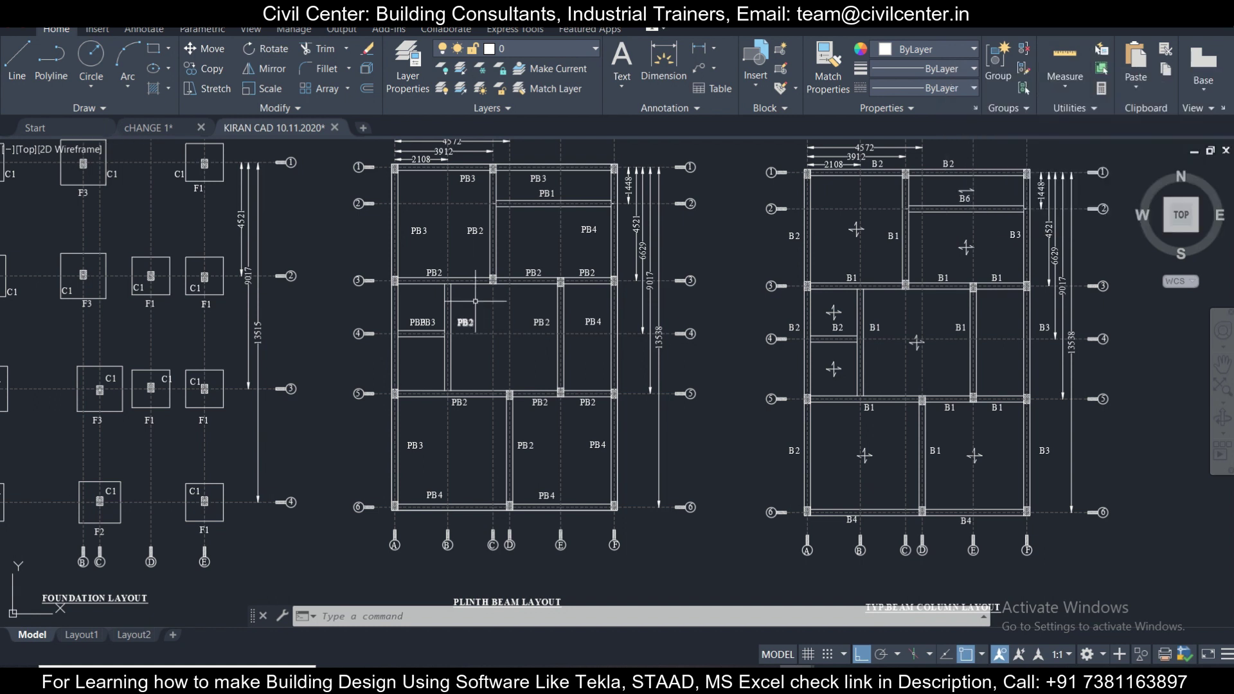
{"action": "middle_click_drag", "start_coordinate": [427, 183], "coordinate": [459, 239]}
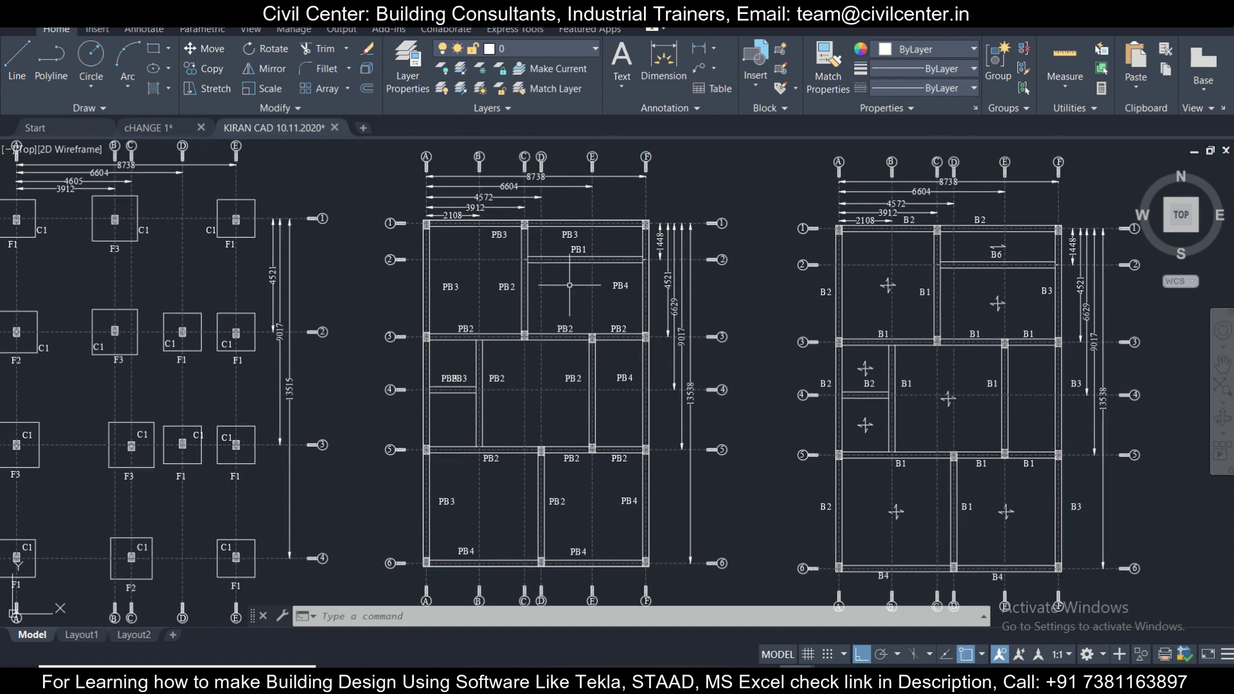
{"action": "middle_click_drag", "start_coordinate": [906, 338], "coordinate": [746, 277]}
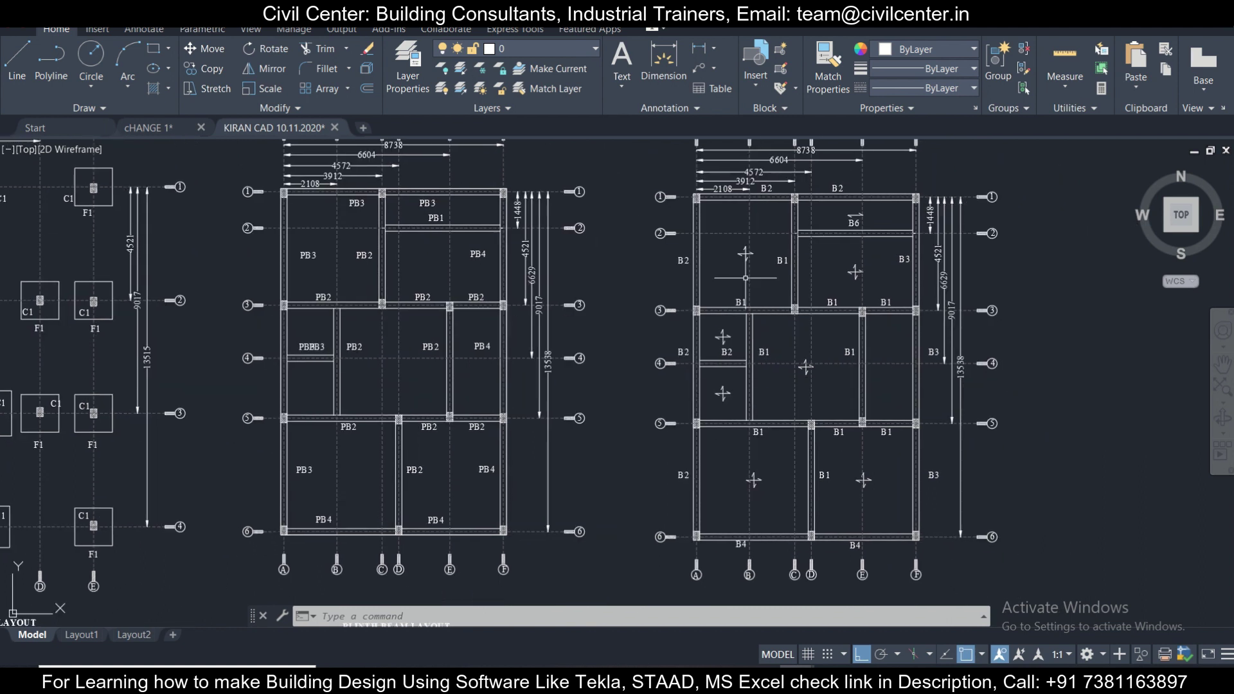
{"action": "scroll", "coordinate": [713, 370], "scroll_direction": "down", "scroll_amount": 2}
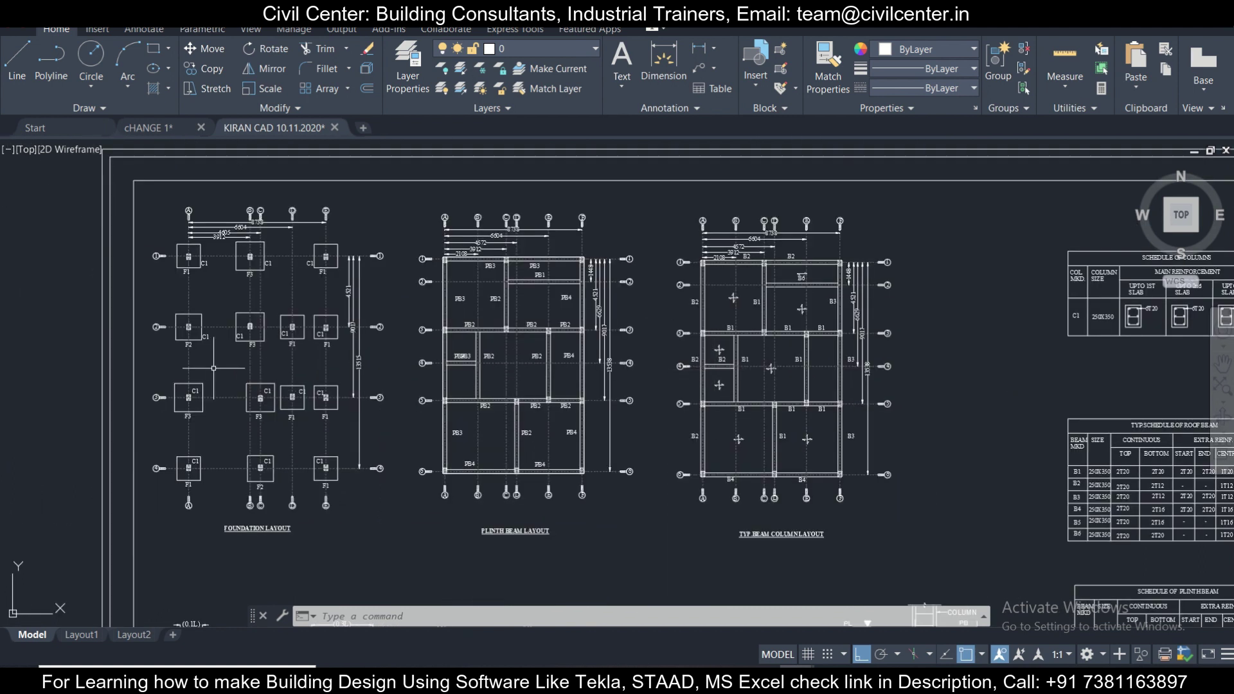
{"action": "scroll", "coordinate": [206, 369], "scroll_direction": "up", "scroll_amount": 2}
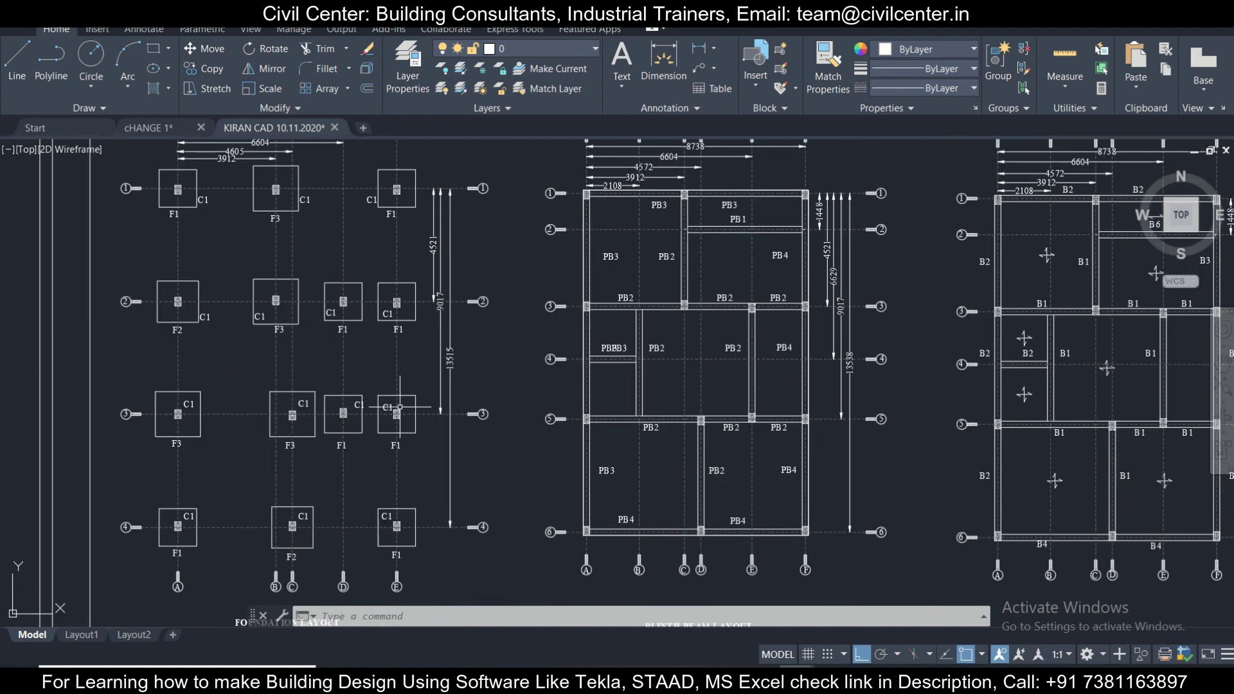
{"action": "scroll", "coordinate": [775, 435], "scroll_direction": "down", "scroll_amount": 2}
{"action": "scroll", "coordinate": [759, 414], "scroll_direction": "up", "scroll_amount": 2}
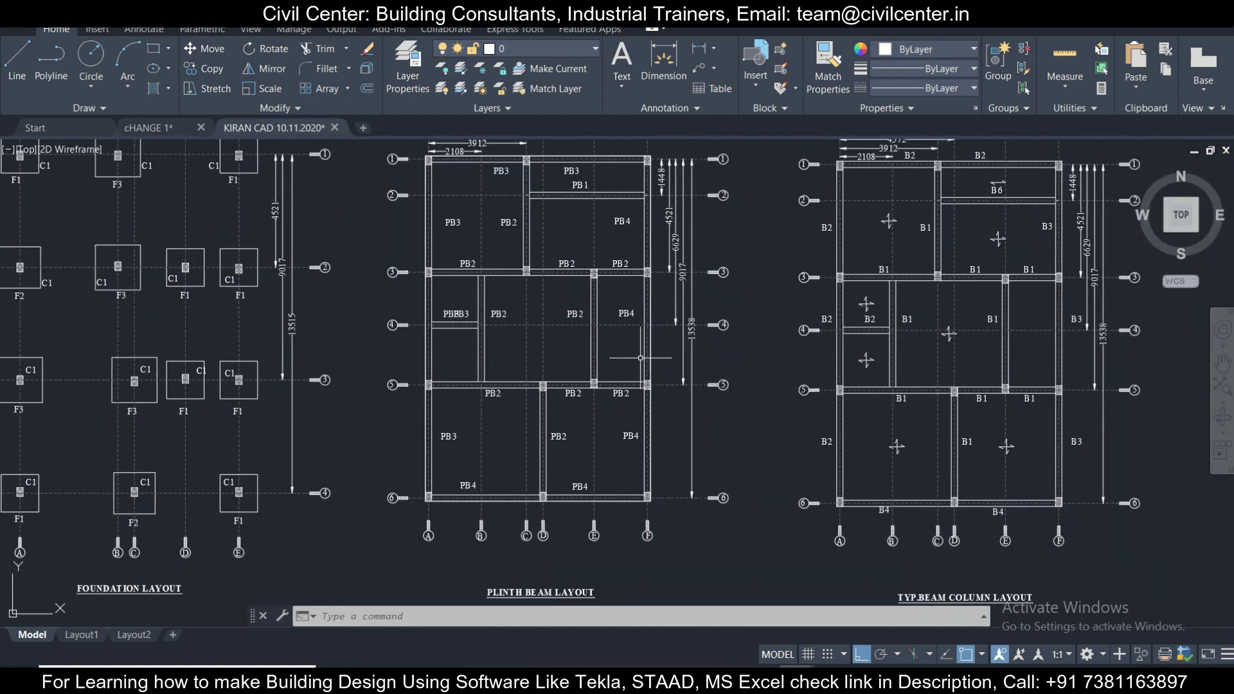
{"action": "scroll", "coordinate": [640, 356], "scroll_direction": "down", "scroll_amount": 2}
{"action": "scroll", "coordinate": [897, 366], "scroll_direction": "up", "scroll_amount": 2}
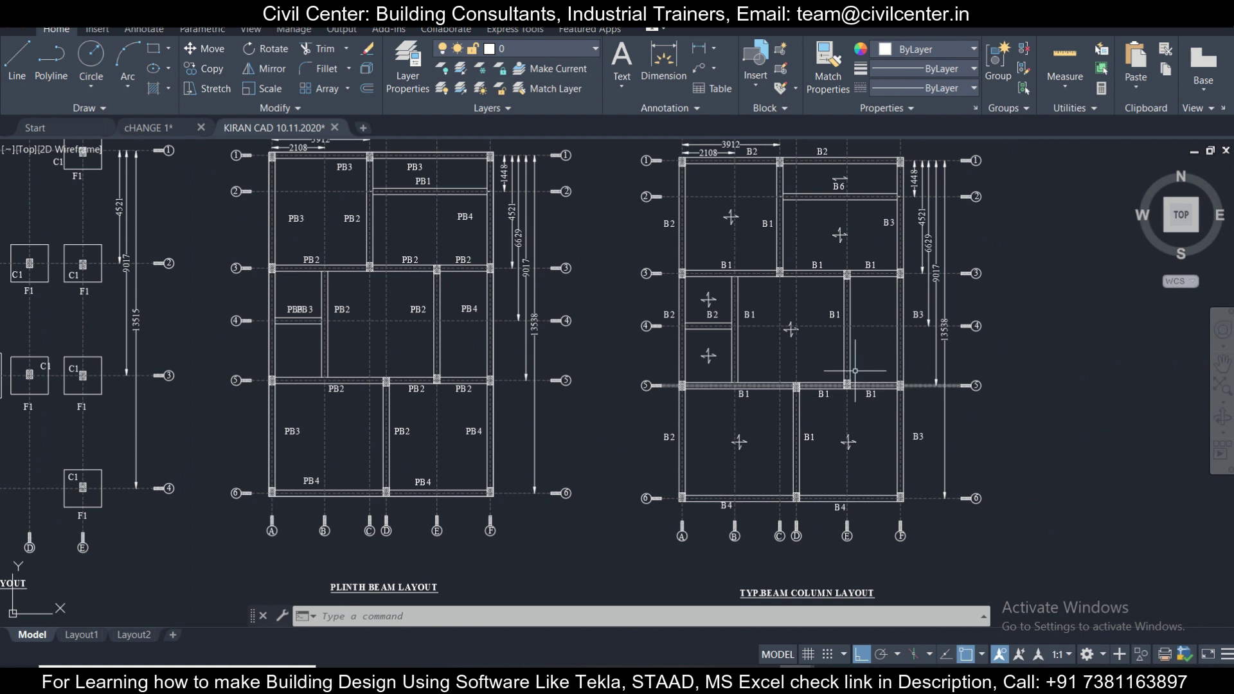
{"action": "middle_click_drag", "start_coordinate": [932, 386], "coordinate": [813, 409]}
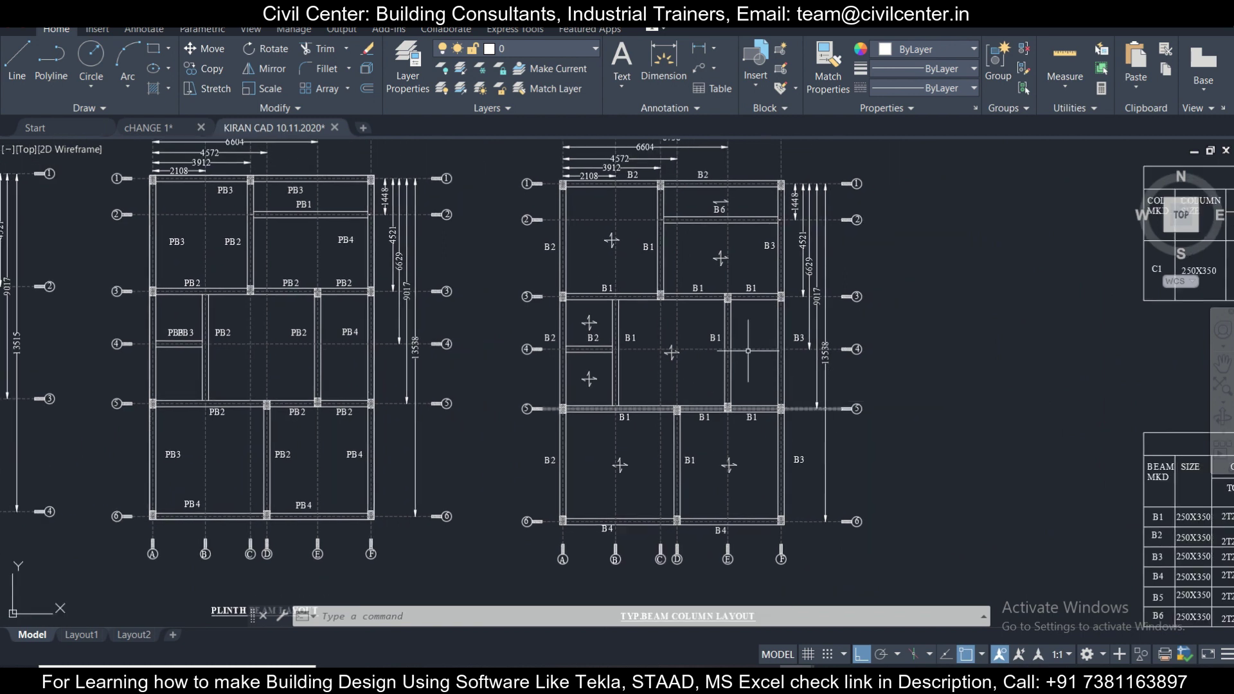
{"action": "middle_click_drag", "start_coordinate": [723, 345], "coordinate": [711, 386]}
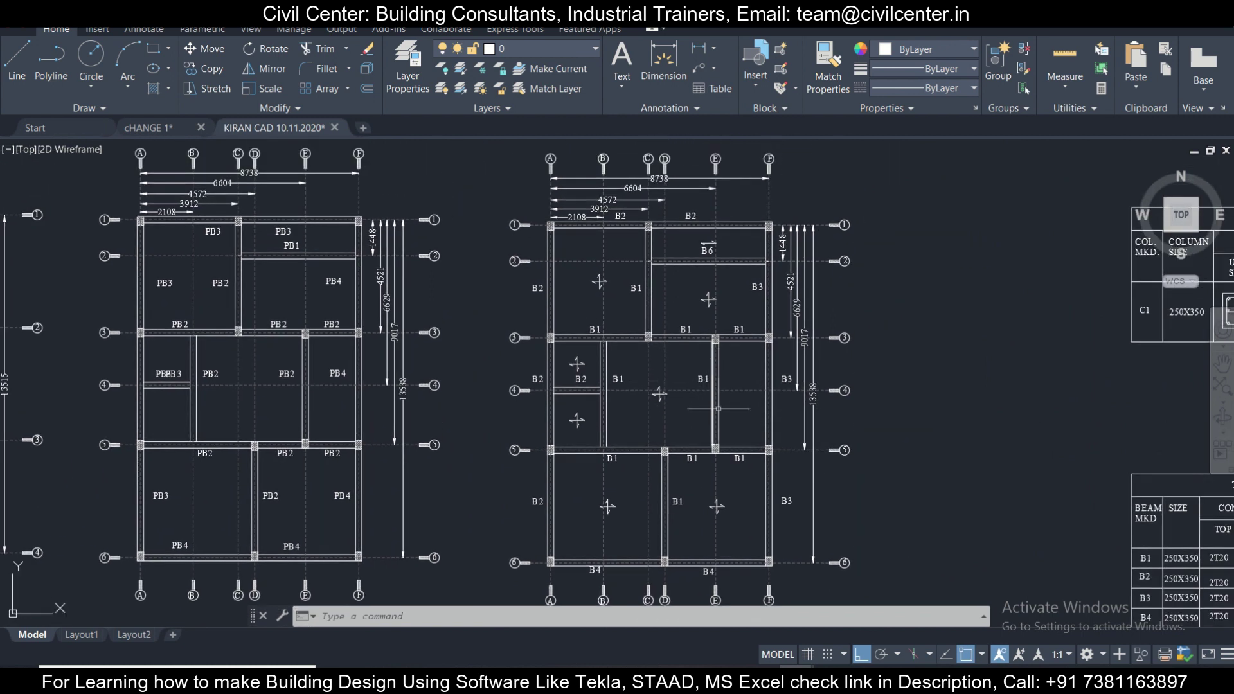
{"action": "left_click", "coordinate": [733, 390]}
{"action": "key", "text": "Escape"}
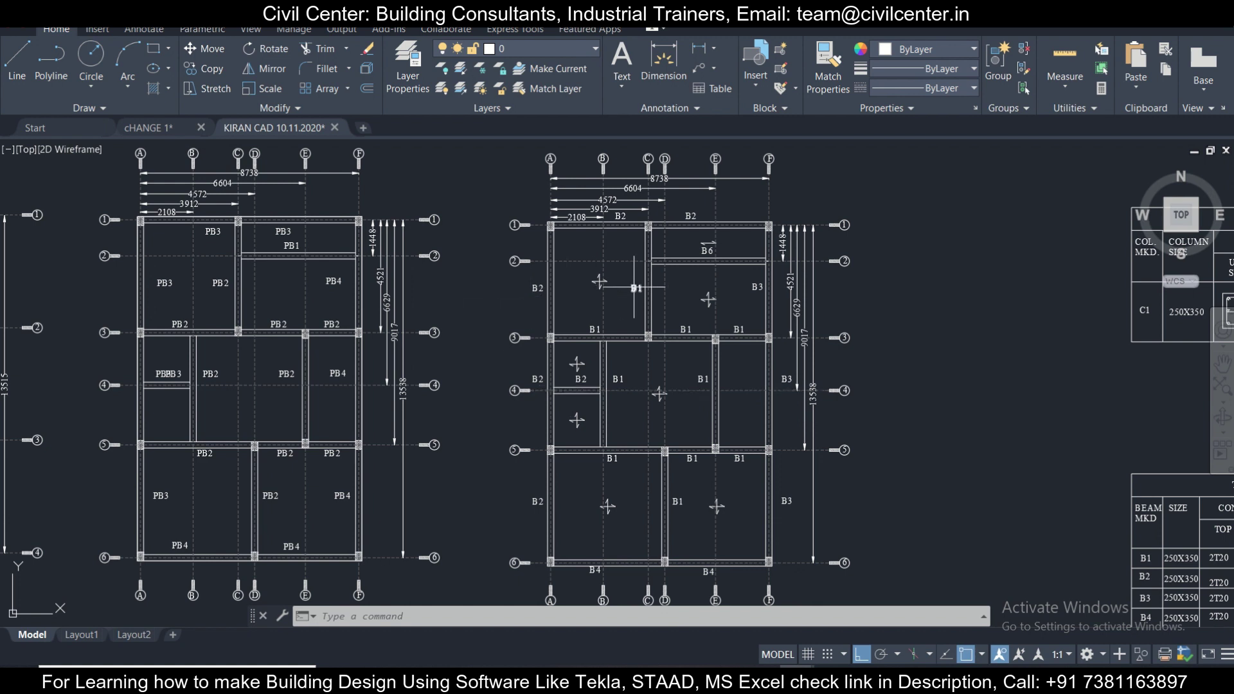
{"action": "left_click", "coordinate": [632, 287]}
{"action": "left_click", "coordinate": [199, 68]}
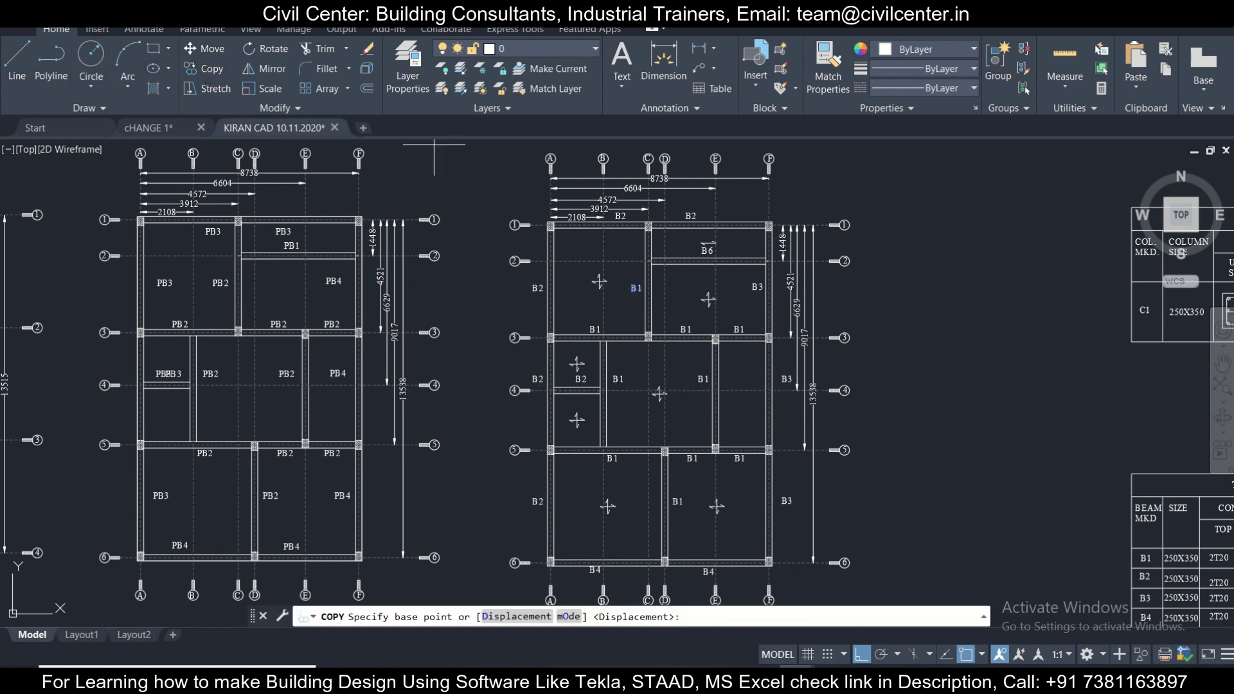
{"action": "left_click", "coordinate": [633, 287]}
{"action": "left_click", "coordinate": [279, 271]}
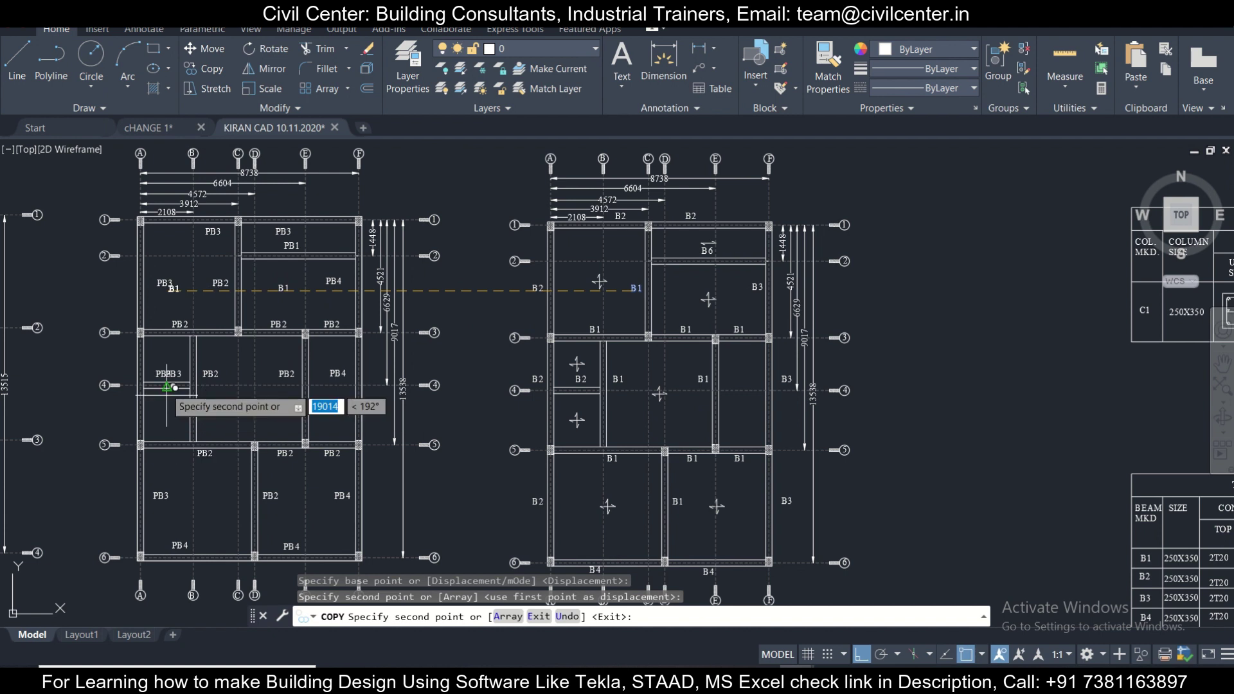
{"action": "left_click", "coordinate": [61, 315]}
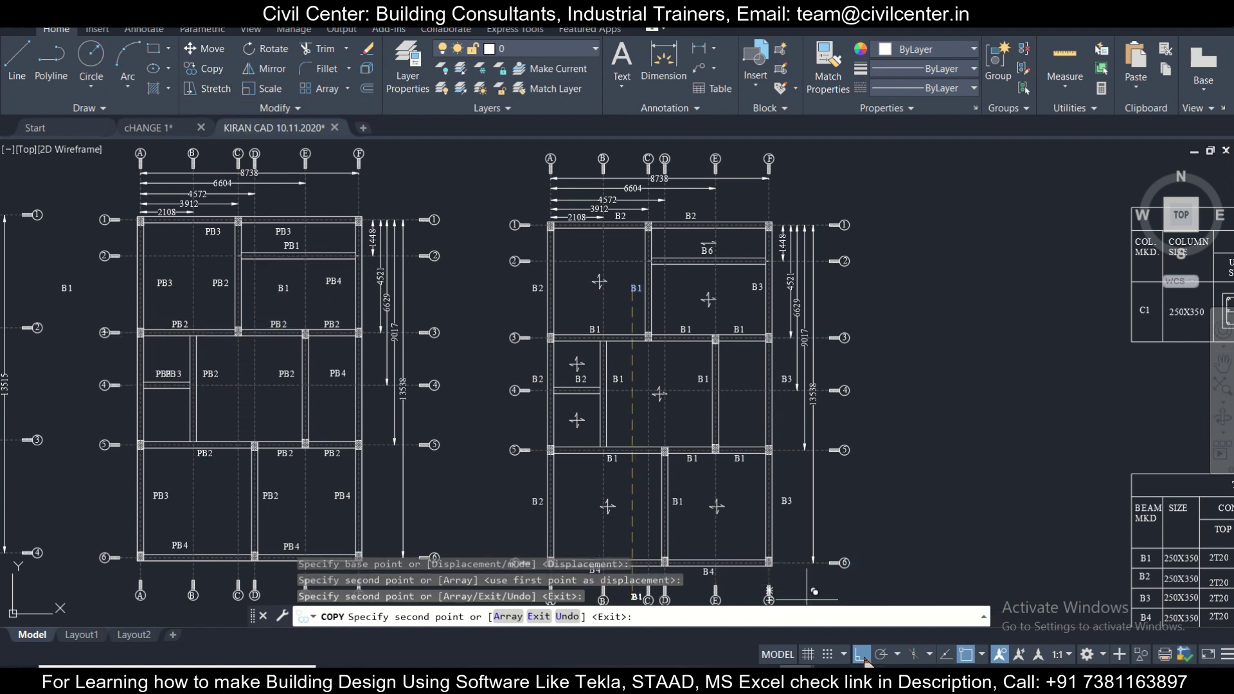
Place two more B1 label copies among the foundation layout footings.
{"action": "middle_click_drag", "start_coordinate": [393, 469], "coordinate": [820, 464]}
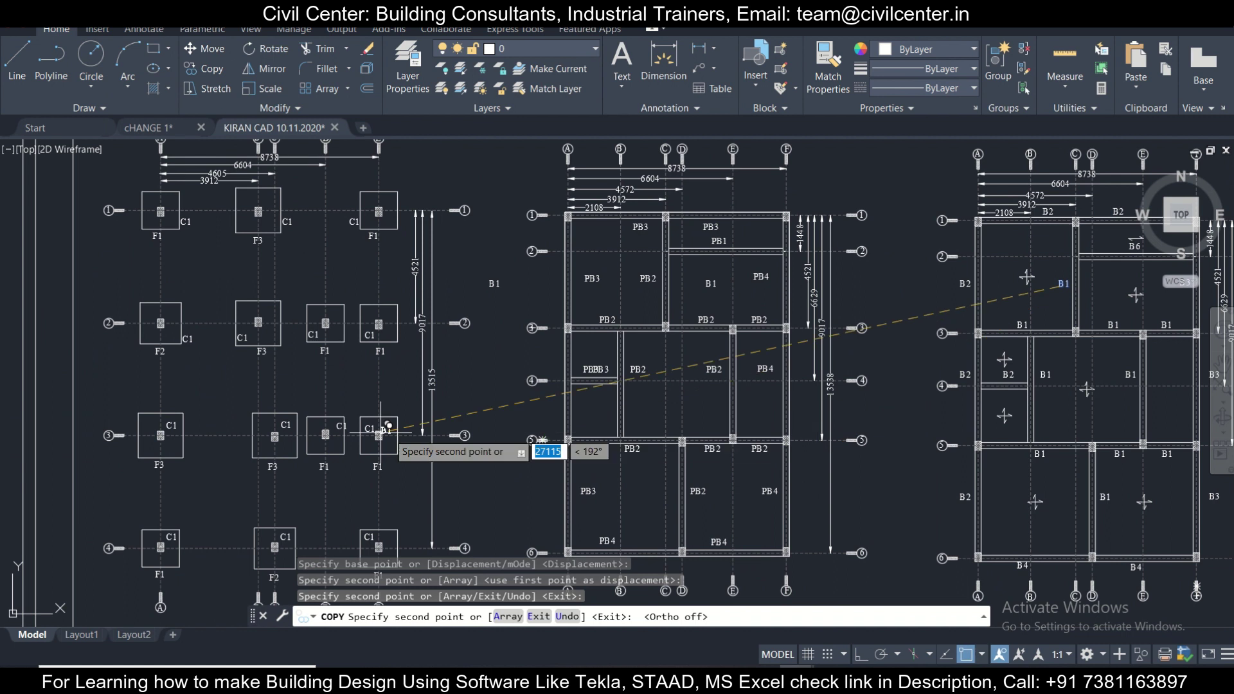
{"action": "left_click", "coordinate": [187, 377]}
{"action": "left_click", "coordinate": [225, 269]}
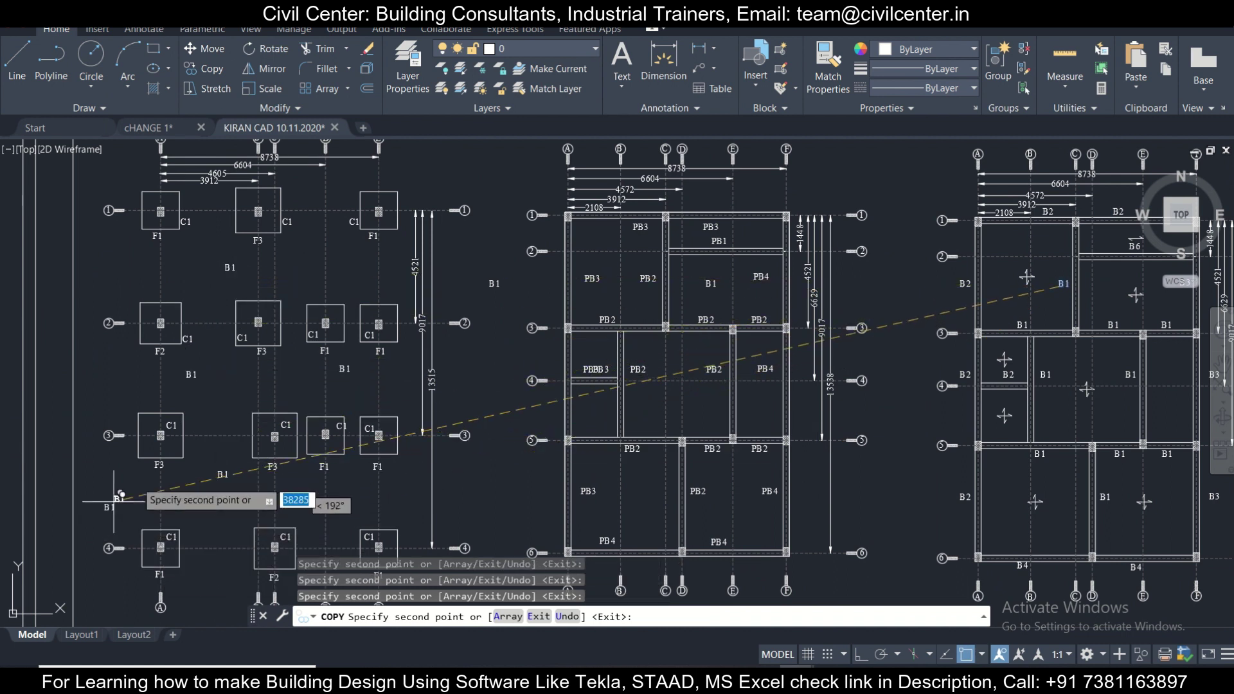
{"action": "key", "text": "Escape"}
Frame the beam-column layout and launch Quick Select from the Home tab's Utilities panel.
{"action": "scroll", "coordinate": [598, 418], "scroll_direction": "down", "scroll_amount": 5}
{"action": "scroll", "coordinate": [598, 418], "scroll_direction": "up", "scroll_amount": 2}
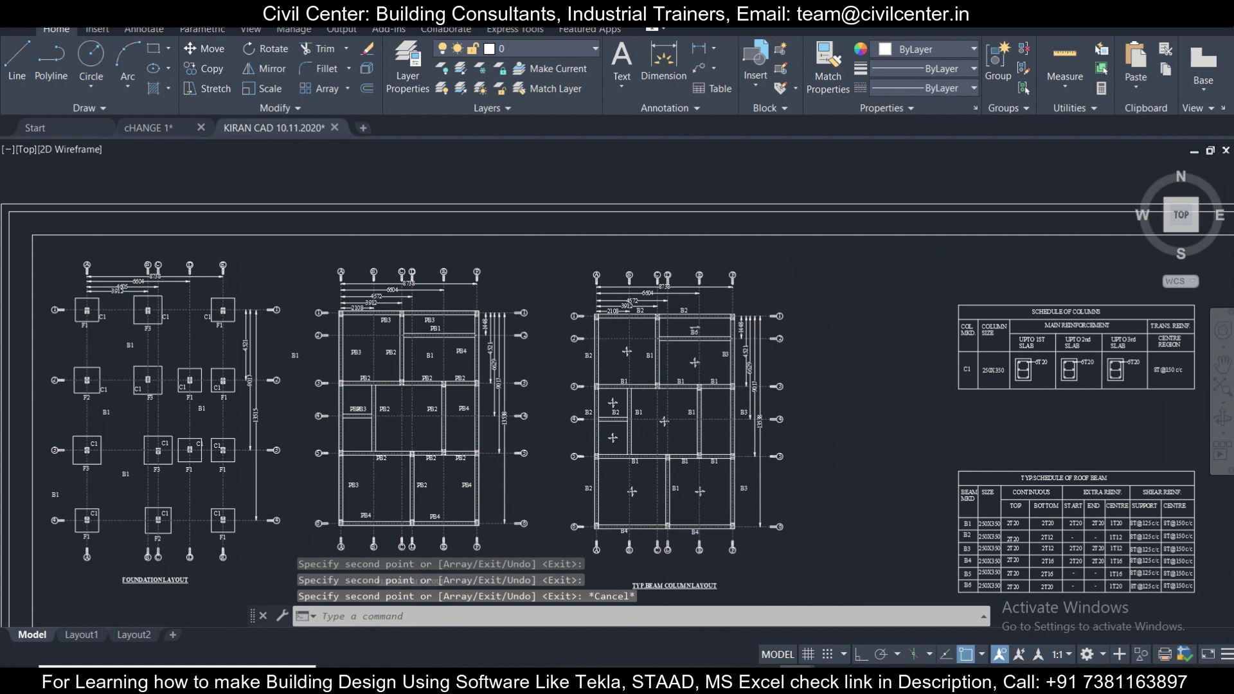
{"action": "scroll", "coordinate": [751, 399], "scroll_direction": "up", "scroll_amount": 2}
{"action": "mouse_move", "coordinate": [443, 346]}
{"action": "middle_mouse_down"}
{"action": "mouse_move", "coordinate": [446, 302]}
{"action": "mouse_move", "coordinate": [465, 344]}
{"action": "middle_mouse_up"}
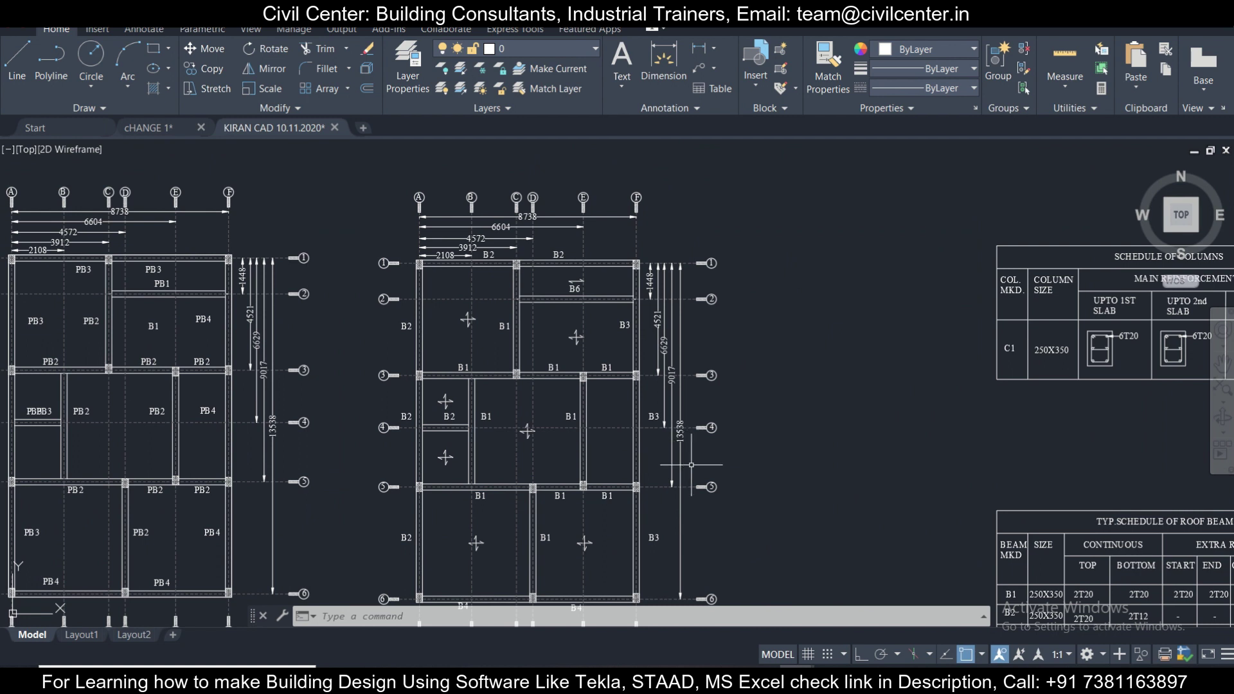
{"action": "mouse_move", "coordinate": [692, 464]}
{"action": "middle_mouse_down"}
{"action": "mouse_move", "coordinate": [688, 409]}
{"action": "mouse_move", "coordinate": [675, 414]}
{"action": "middle_mouse_up"}
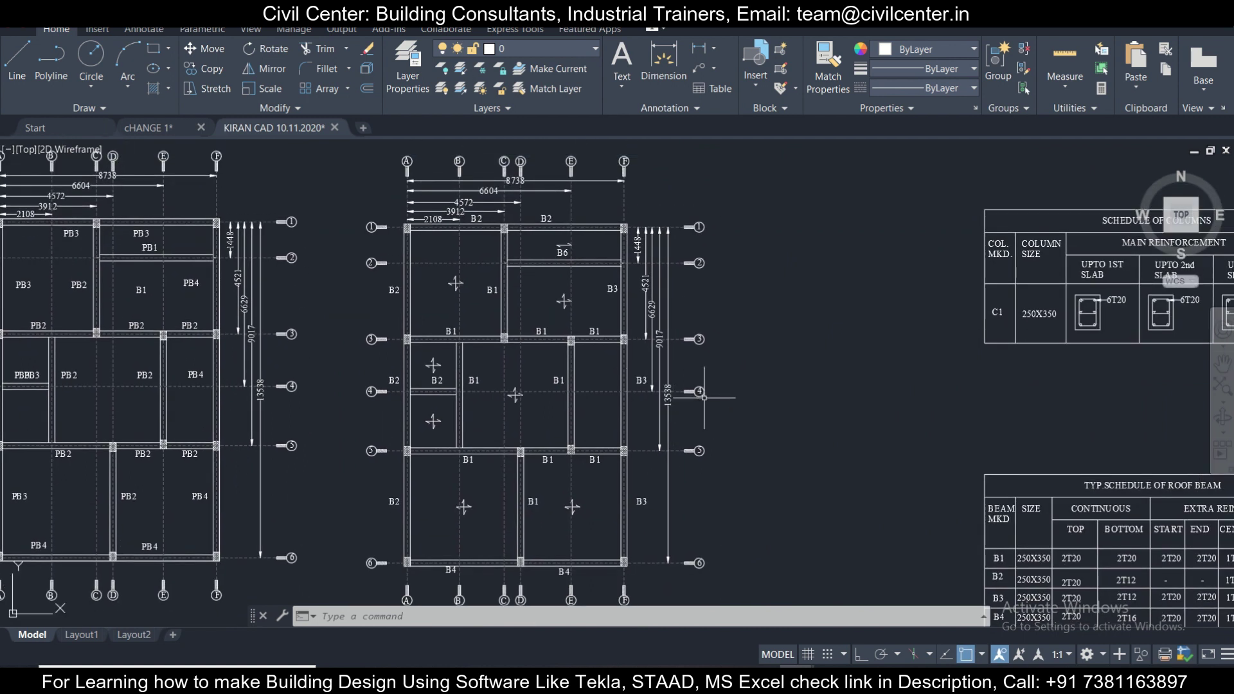
{"action": "left_click", "coordinate": [1103, 52]}
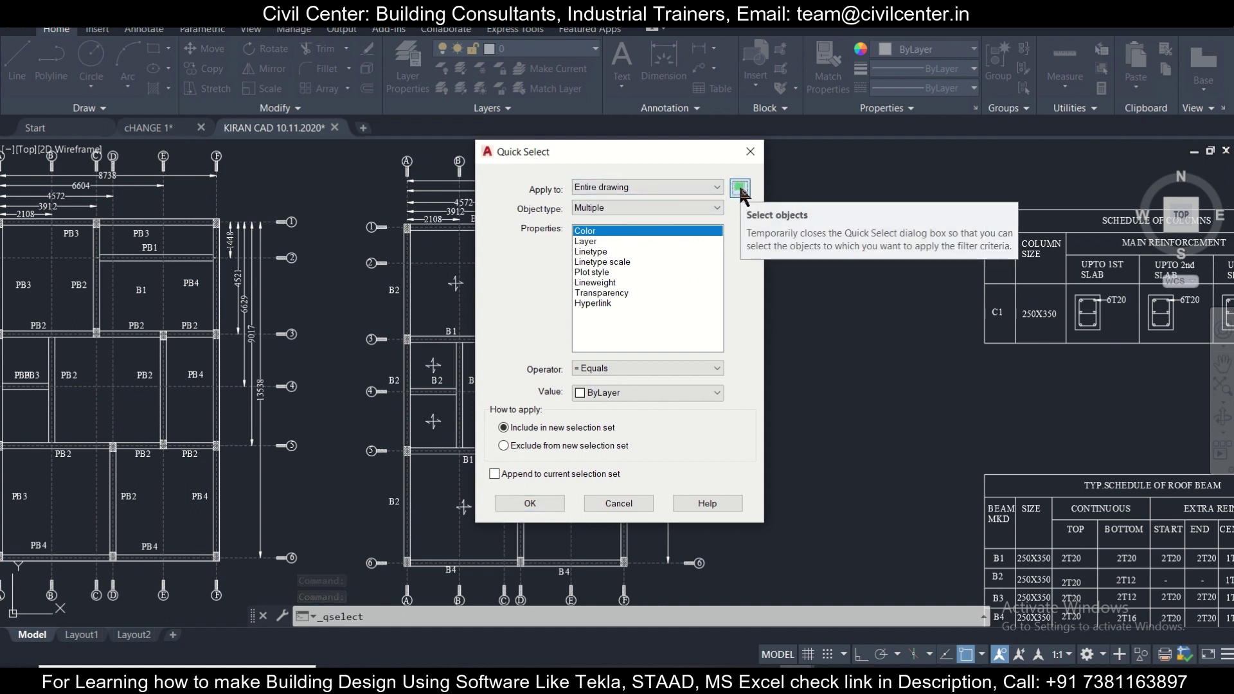
Window-select the typical beam-column layout's 306 objects as the Quick Select source.
{"action": "left_click", "coordinate": [739, 187]}
{"action": "scroll", "coordinate": [472, 202], "scroll_direction": "down", "scroll_amount": 2}
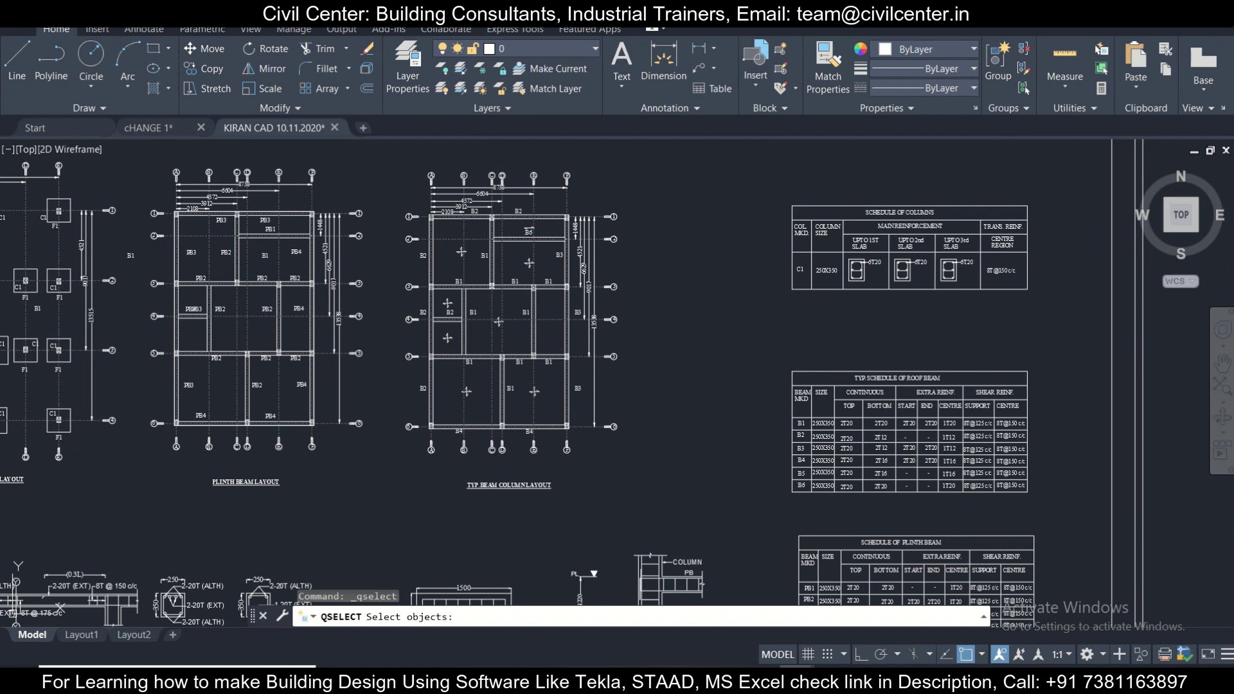
{"action": "left_click", "coordinate": [392, 157]}
{"action": "left_click", "coordinate": [666, 496]}
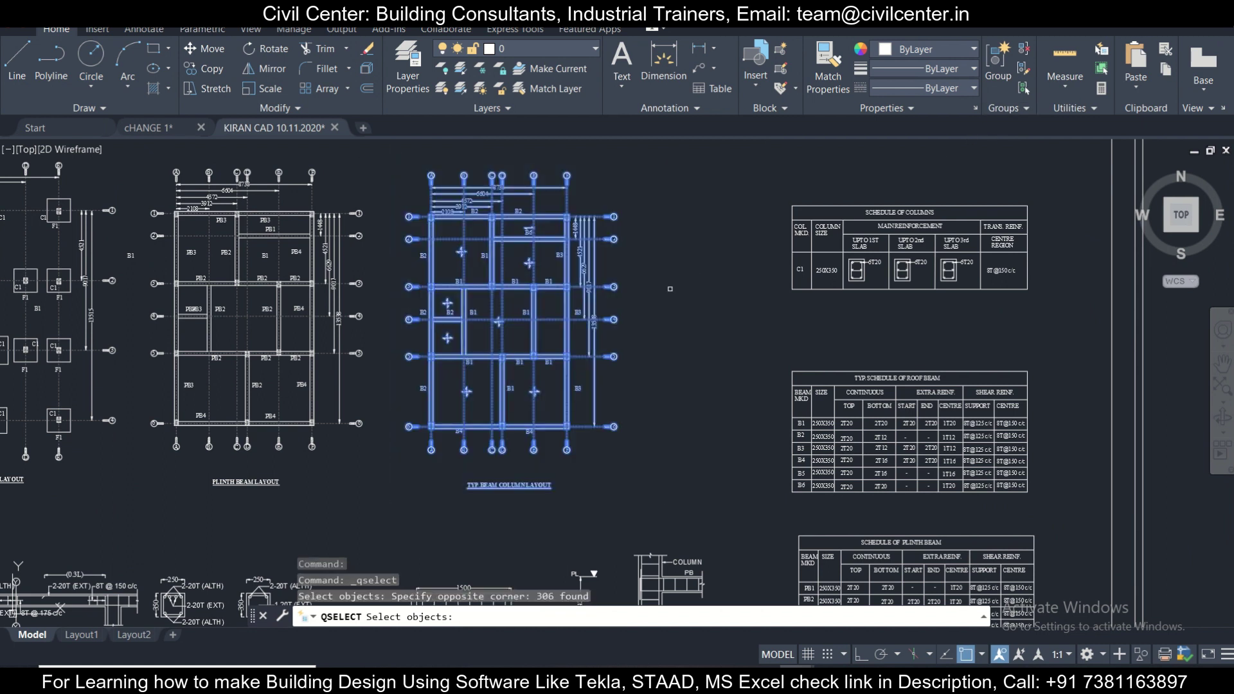
Review the Layer, Linetype, Plot style, Hyperlink, Transparency and Lineweight properties, then list the object types.
{"action": "key", "text": "Return"}
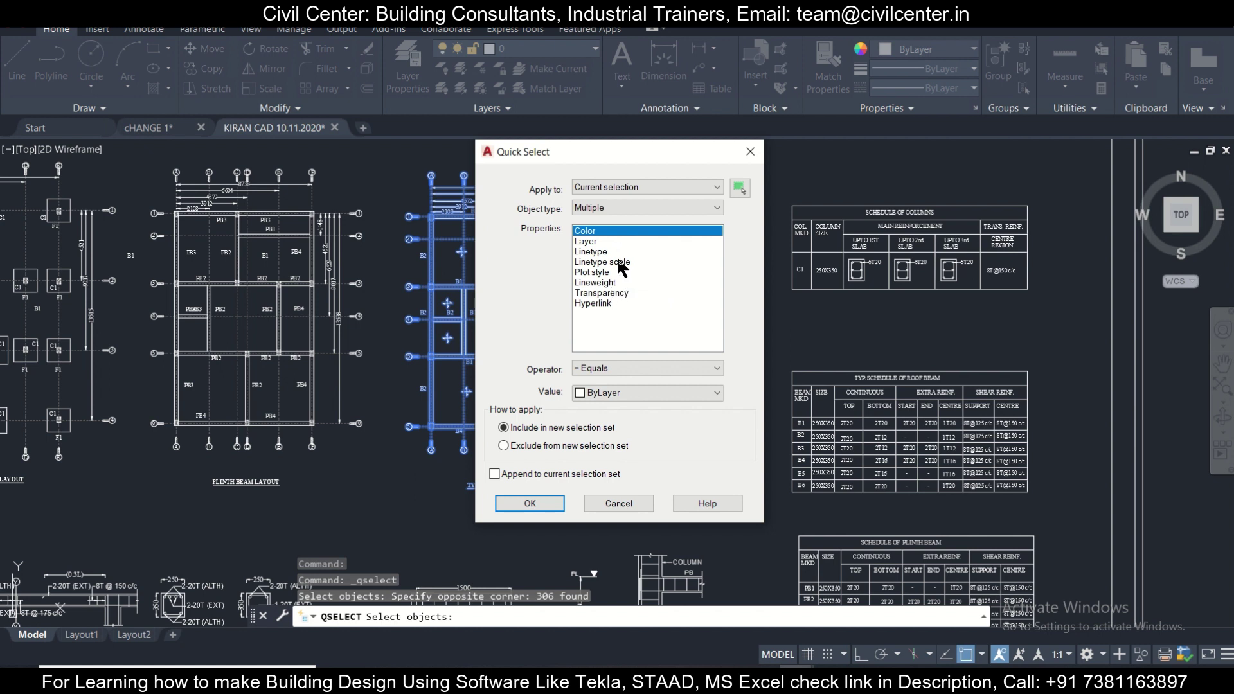
{"action": "left_click", "coordinate": [597, 241]}
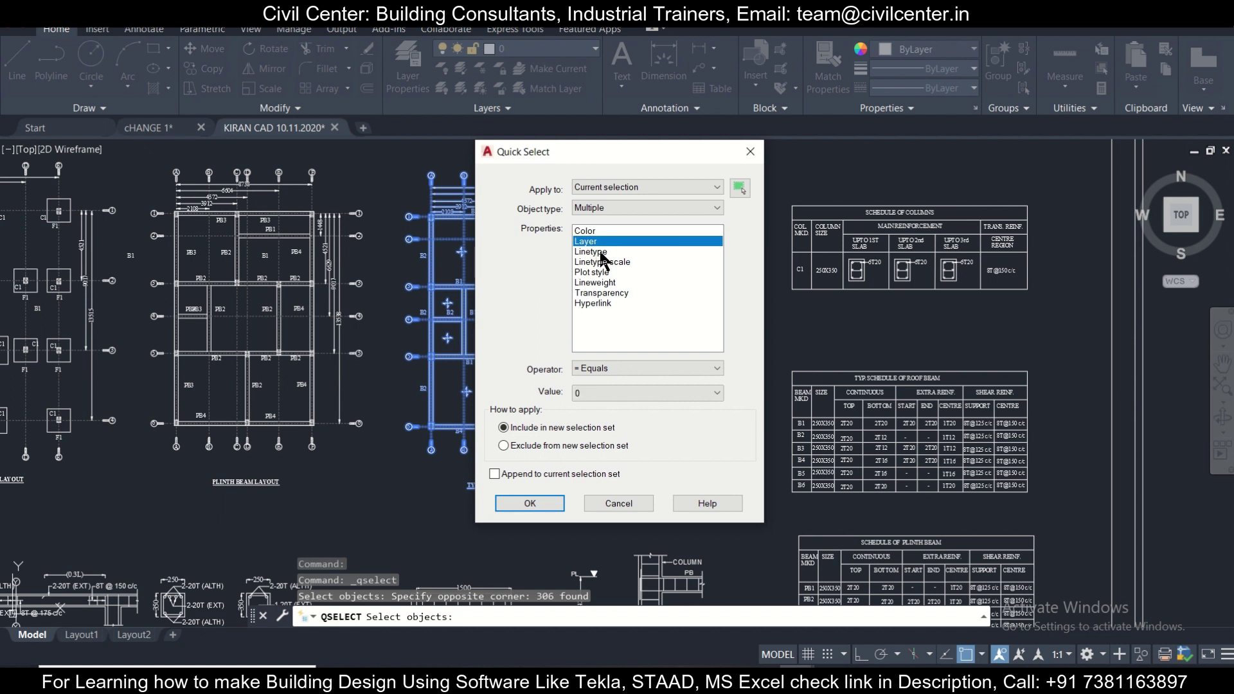
{"action": "left_click", "coordinate": [603, 252]}
{"action": "left_click", "coordinate": [611, 273]}
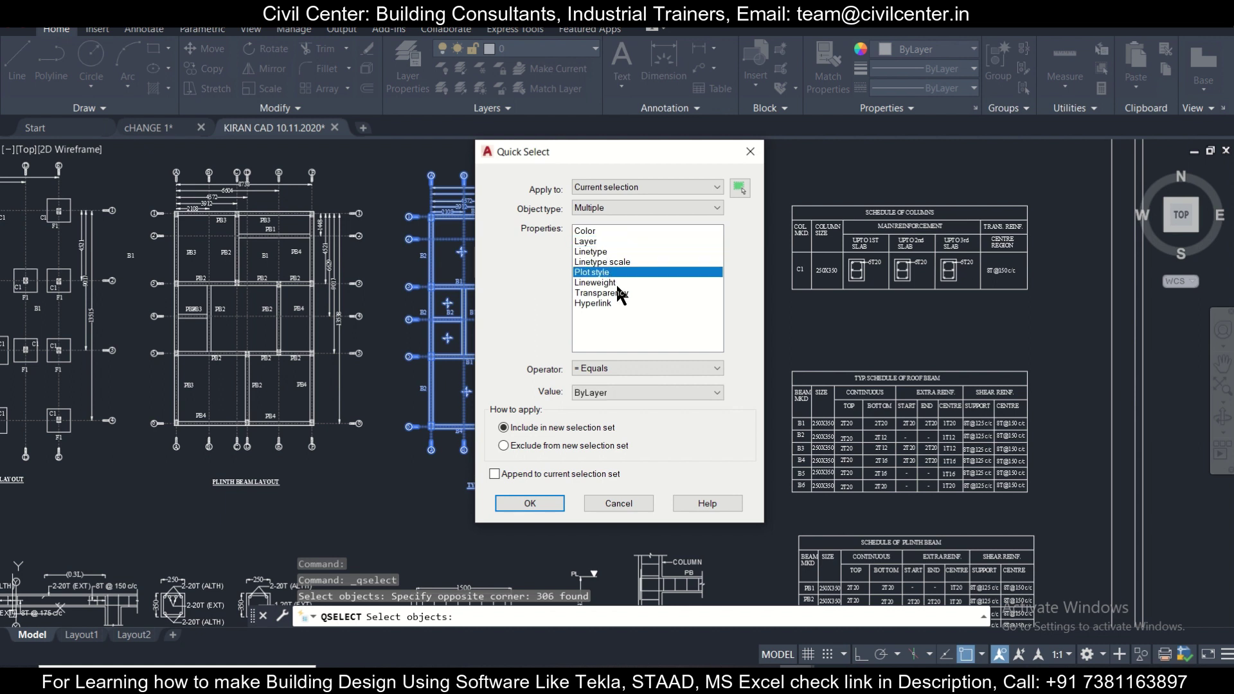
{"action": "left_click", "coordinate": [621, 303]}
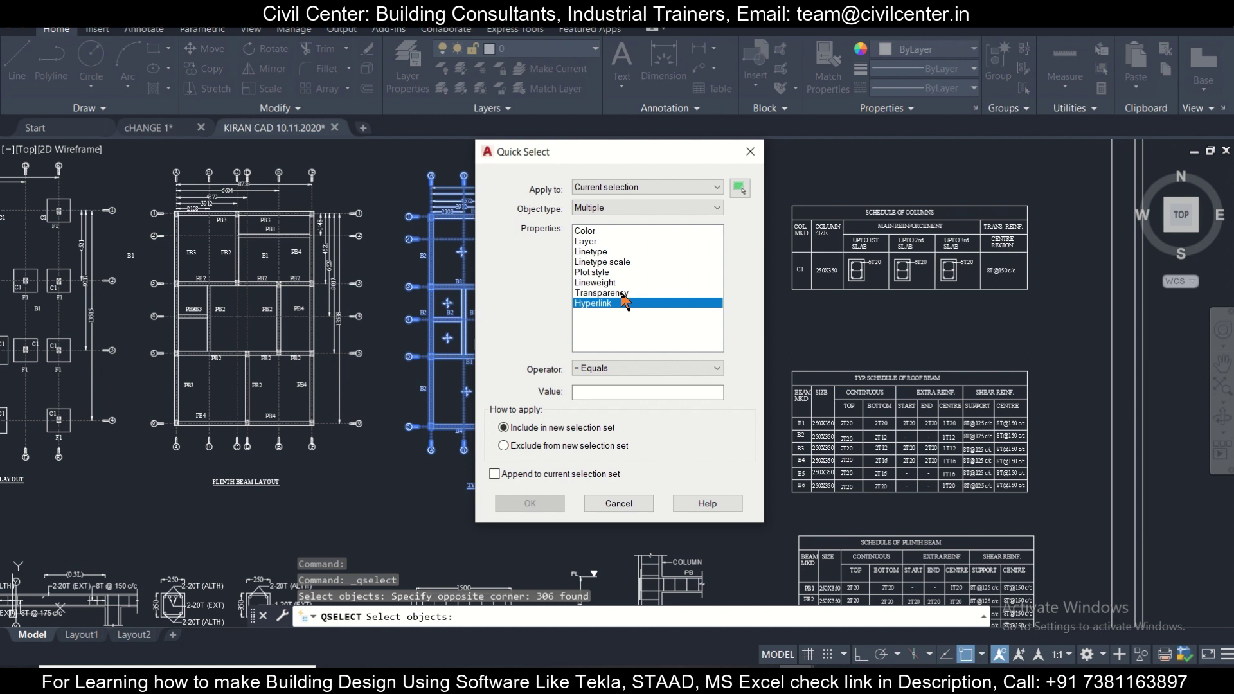
{"action": "left_click", "coordinate": [621, 294]}
{"action": "left_click", "coordinate": [620, 283]}
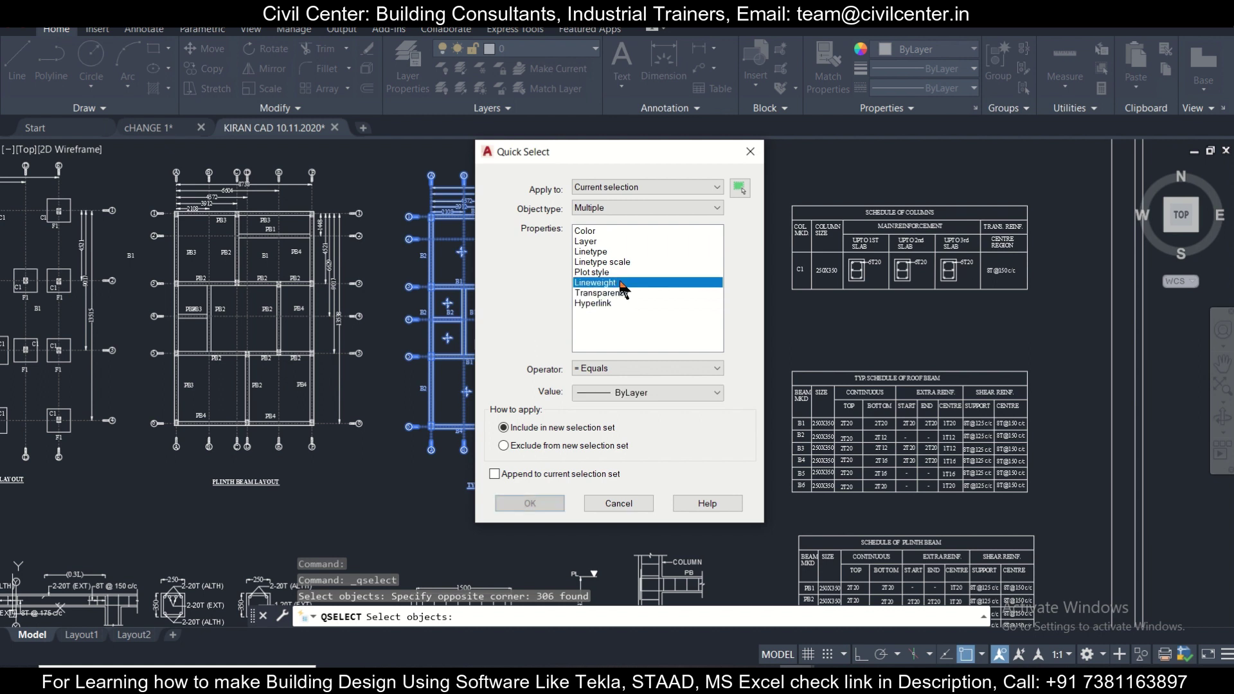
{"action": "left_click", "coordinate": [673, 207]}
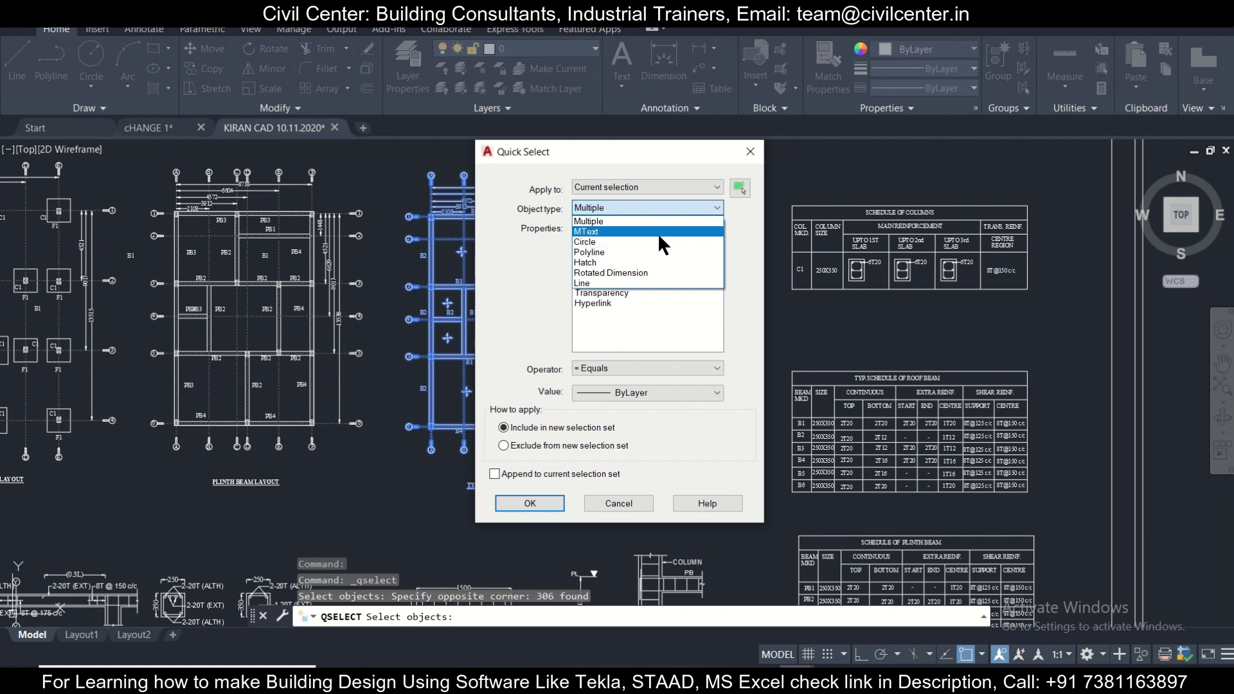
Filter for MText objects whose Contents equals 'B1'.
{"action": "left_click", "coordinate": [658, 233]}
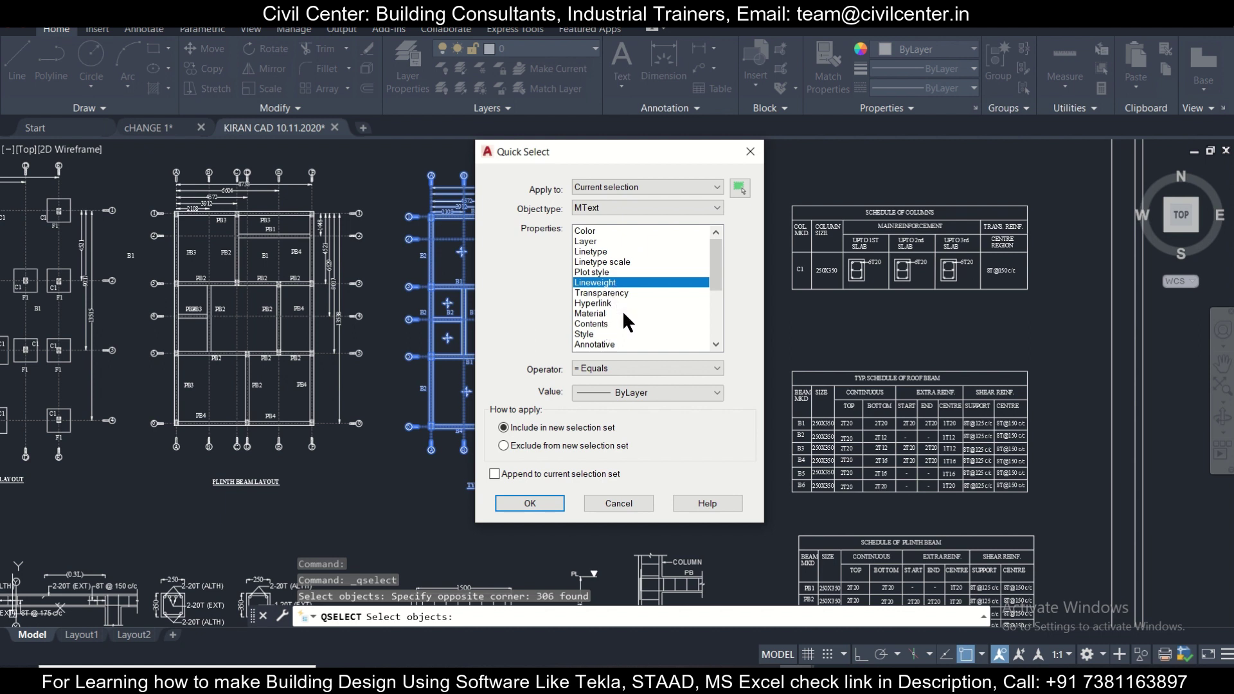
{"action": "scroll", "coordinate": [623, 310], "scroll_direction": "down", "scroll_amount": 4}
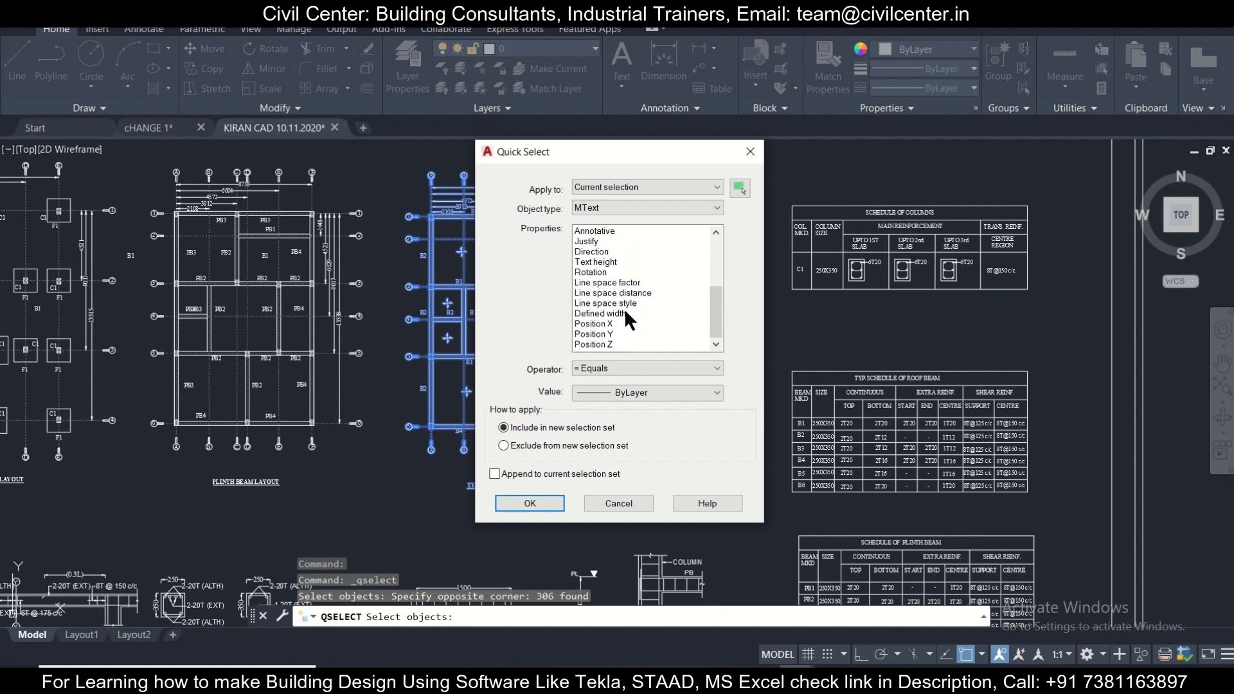
{"action": "scroll", "coordinate": [624, 307], "scroll_direction": "up", "scroll_amount": 4}
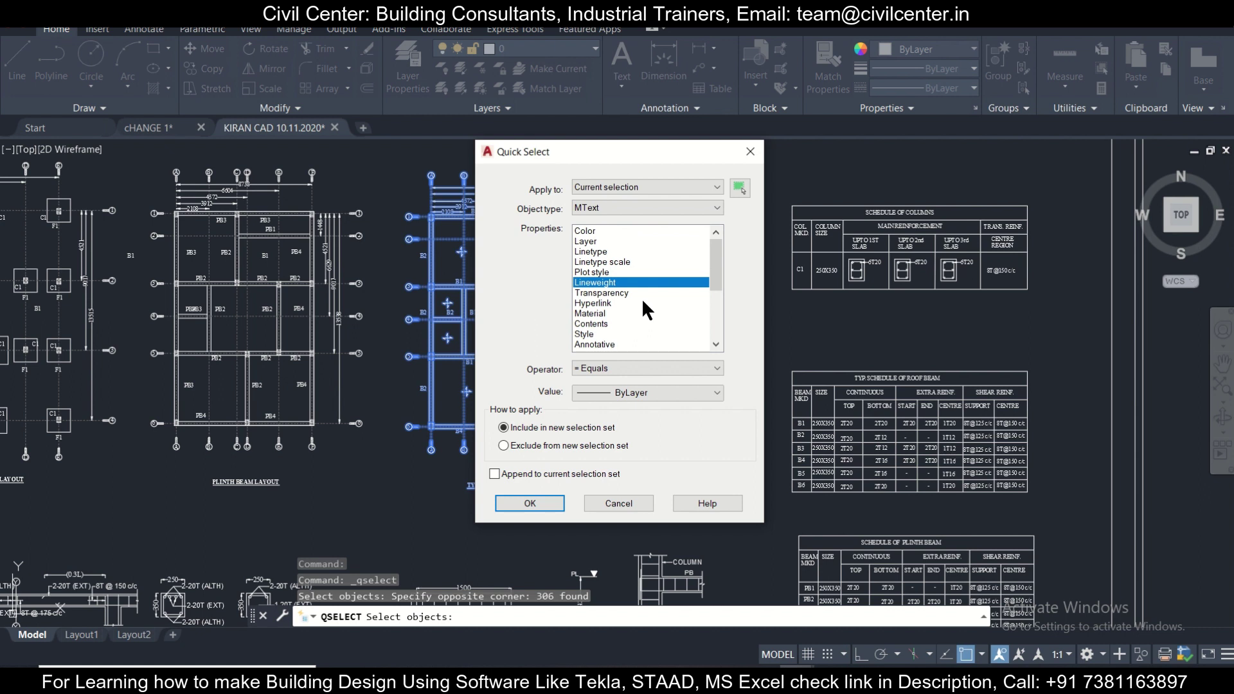
{"action": "left_click", "coordinate": [604, 366]}
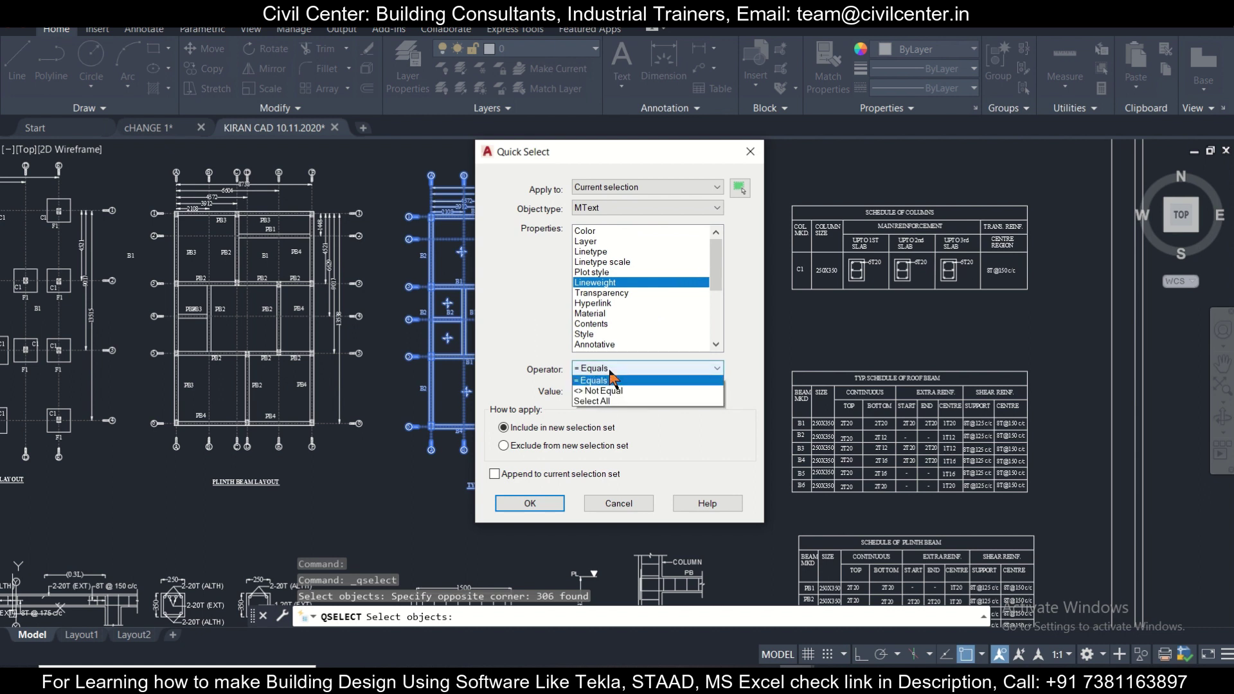
{"action": "left_click", "coordinate": [611, 380]}
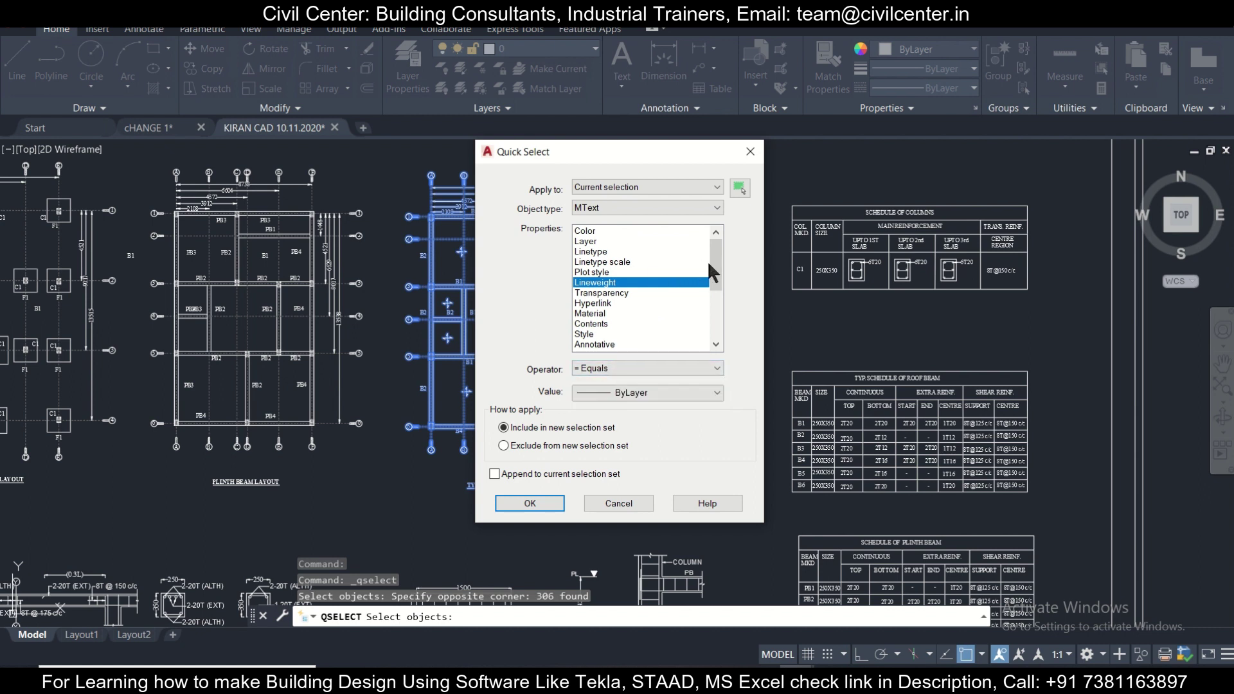
{"action": "left_click", "coordinate": [600, 324]}
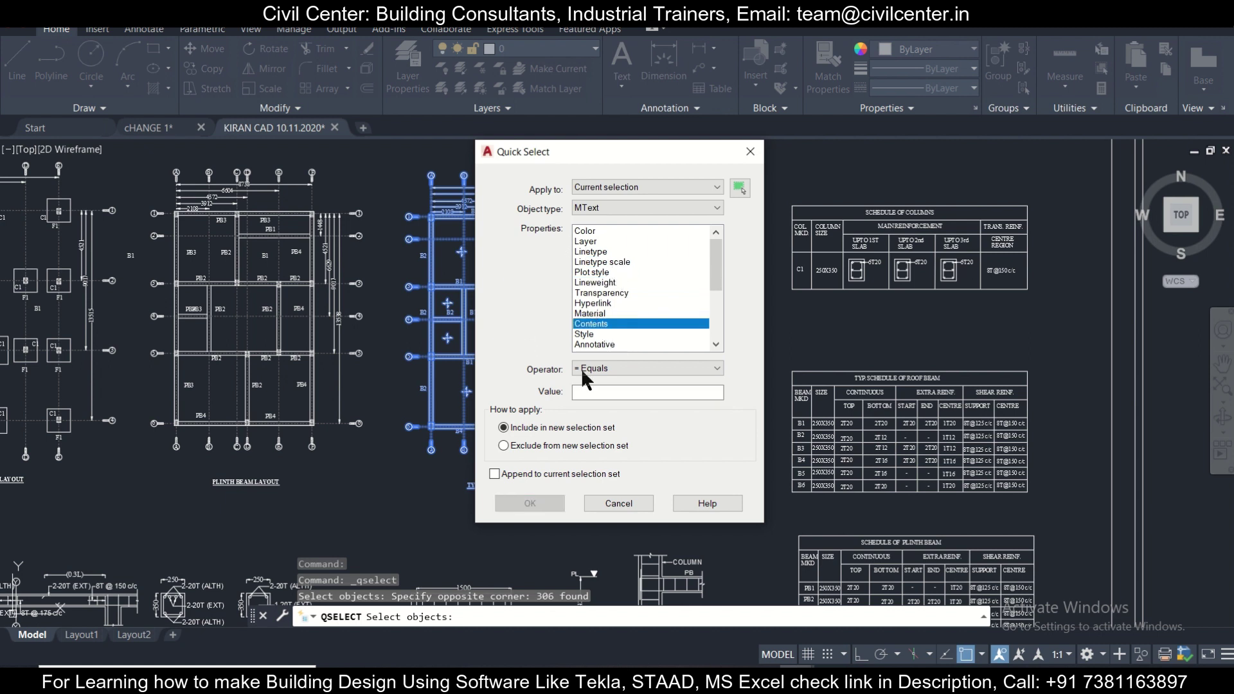
{"action": "left_click", "coordinate": [612, 394]}
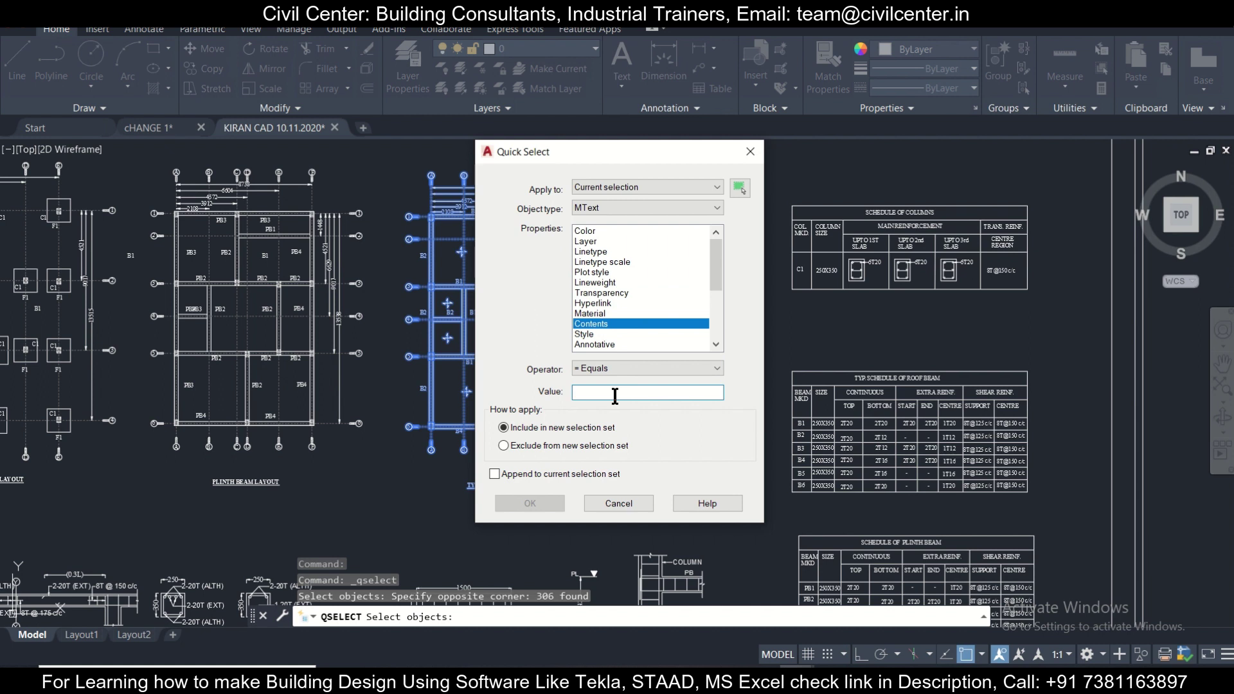
{"action": "type", "text": "b"}
{"action": "key", "text": "BackSpace"}
{"action": "type", "text": "B1"}
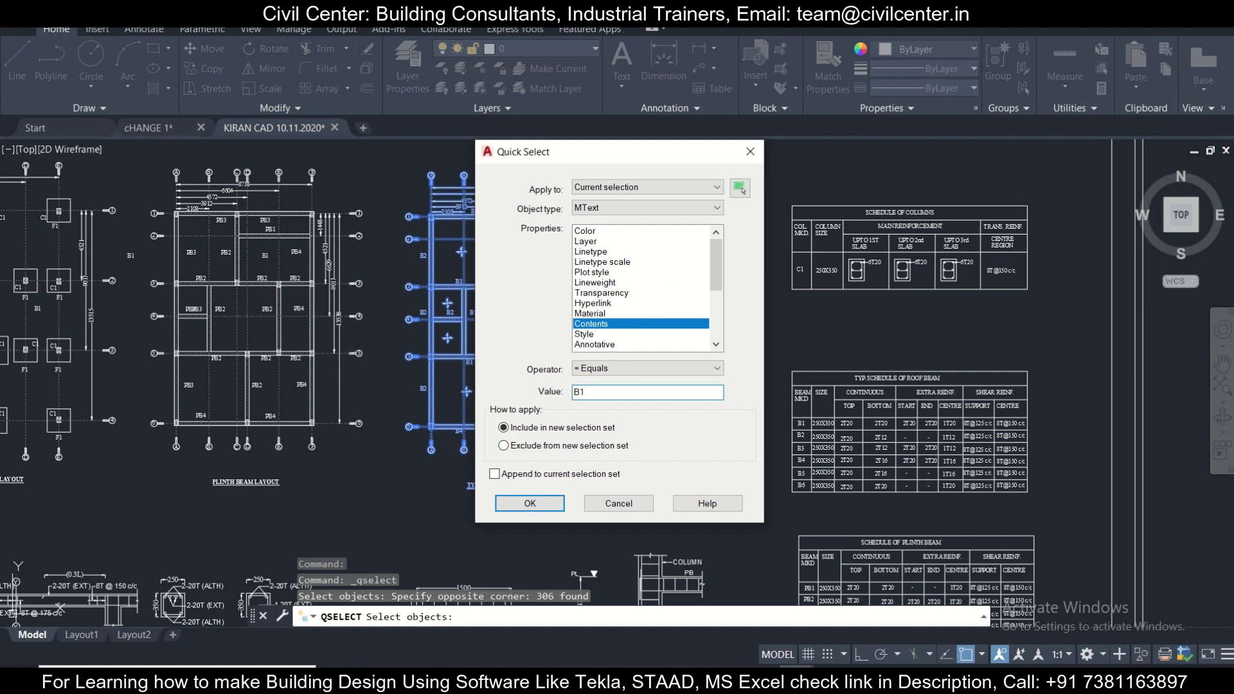
{"action": "left_click", "coordinate": [531, 504]}
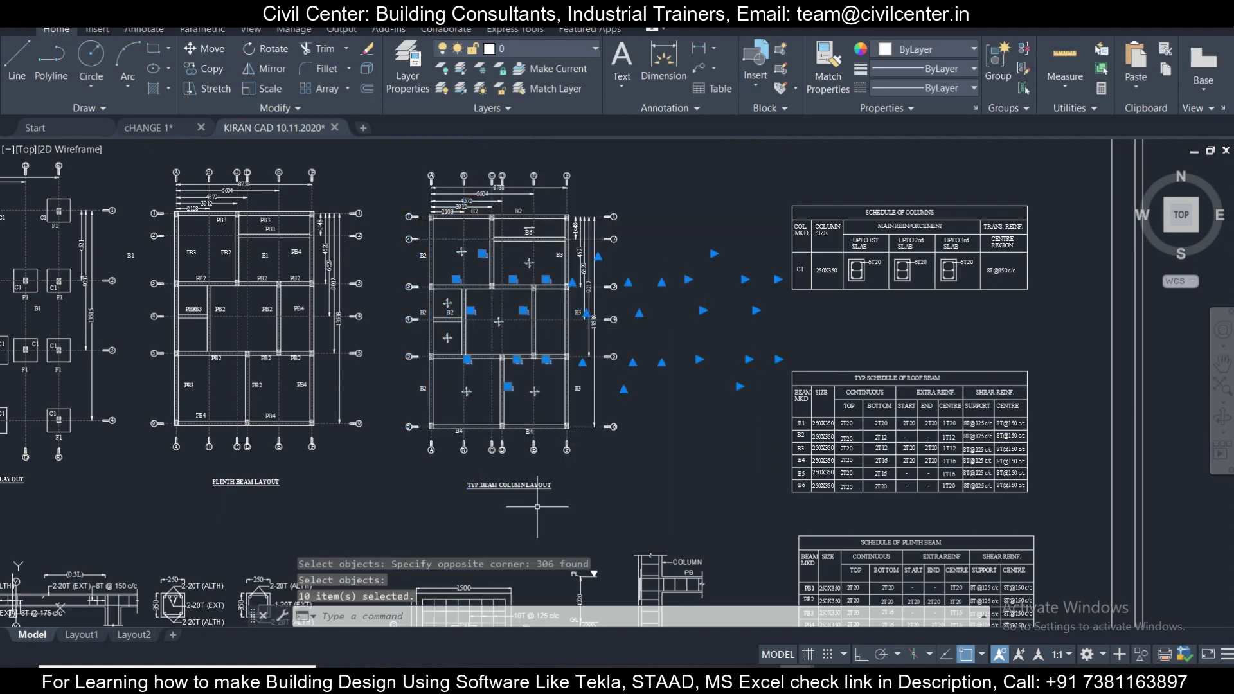
{"action": "scroll", "coordinate": [537, 271], "scroll_direction": "up", "scroll_amount": 4}
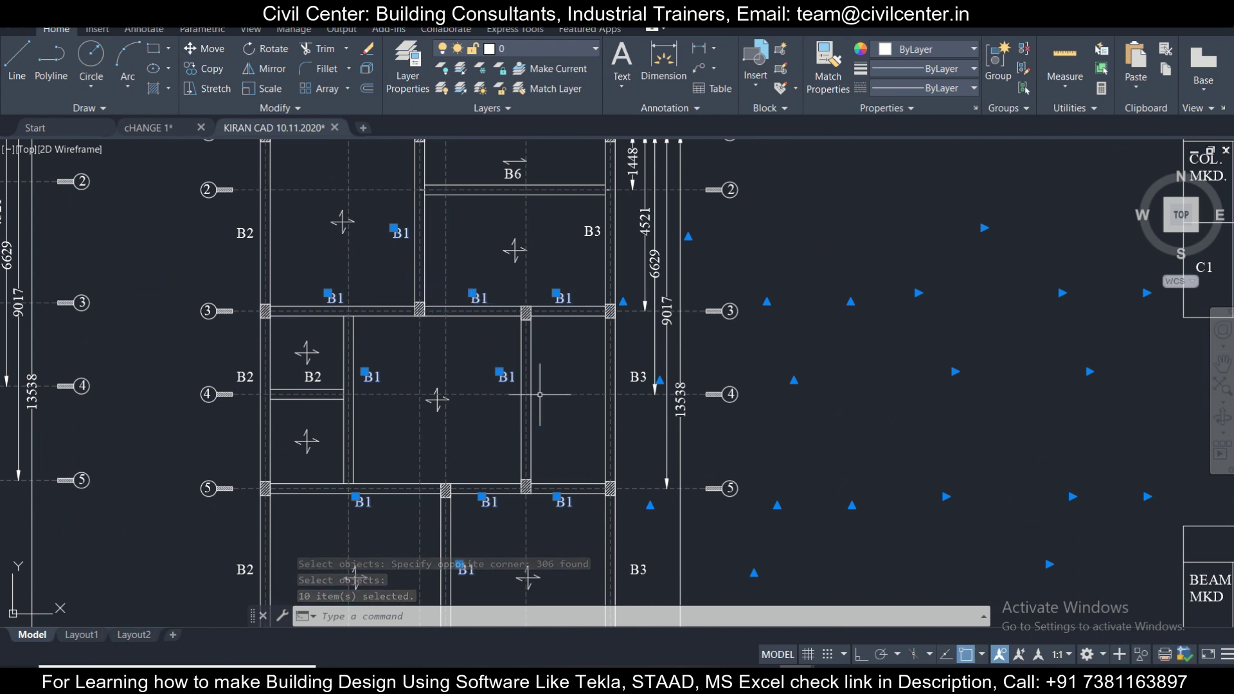
{"action": "scroll", "coordinate": [537, 375], "scroll_direction": "down", "scroll_amount": 4}
{"action": "scroll", "coordinate": [527, 407], "scroll_direction": "up", "scroll_amount": 4}
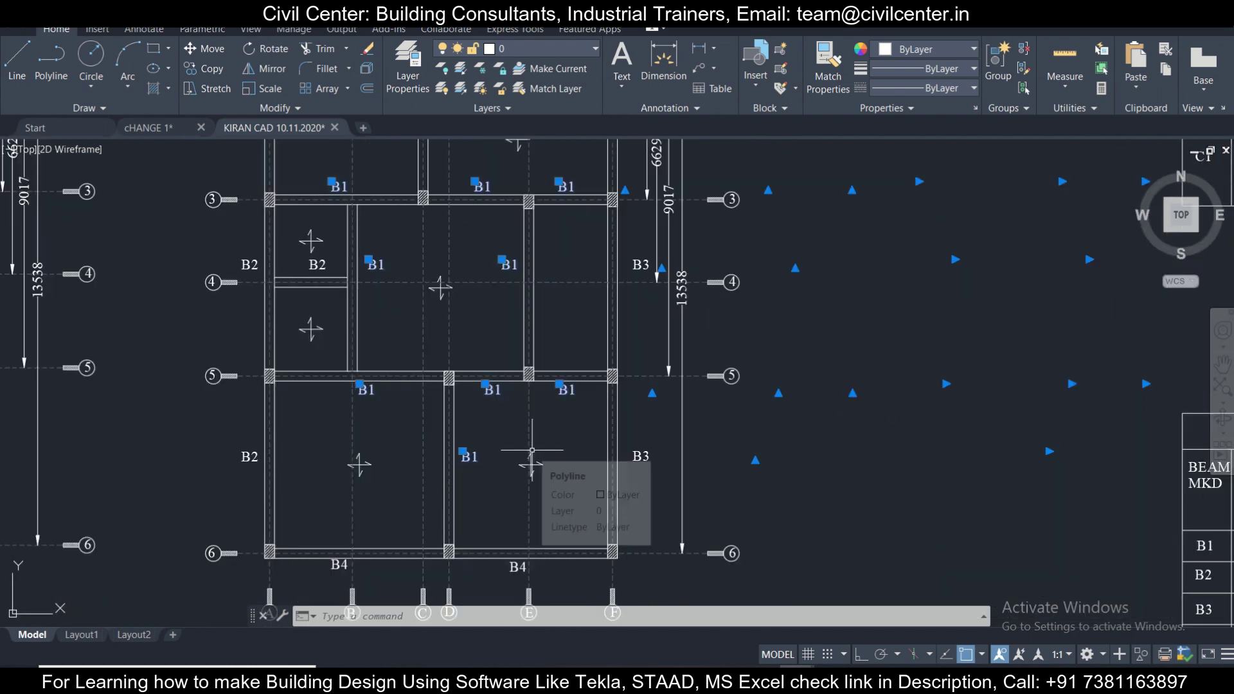
{"action": "scroll", "coordinate": [524, 411], "scroll_direction": "down", "scroll_amount": 4}
{"action": "scroll", "coordinate": [407, 443], "scroll_direction": "up", "scroll_amount": 2}
{"action": "middle_click_drag", "start_coordinate": [309, 330], "coordinate": [371, 380]}
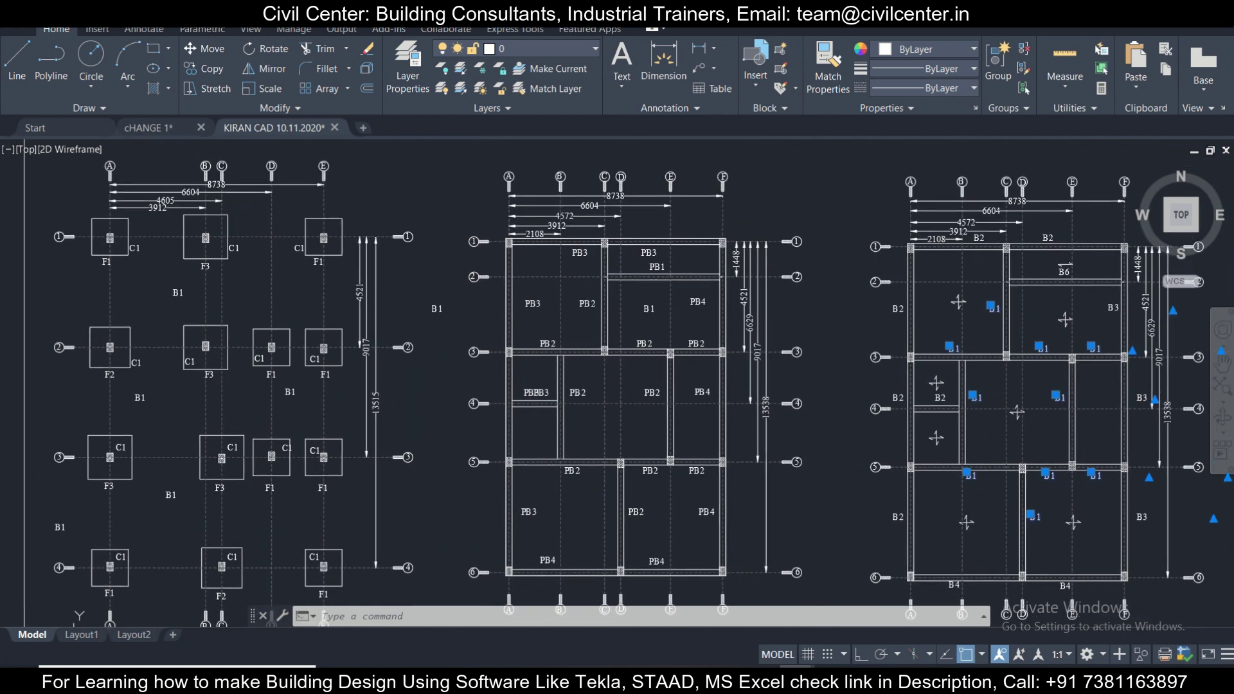
{"action": "scroll", "coordinate": [427, 327], "scroll_direction": "down", "scroll_amount": 3}
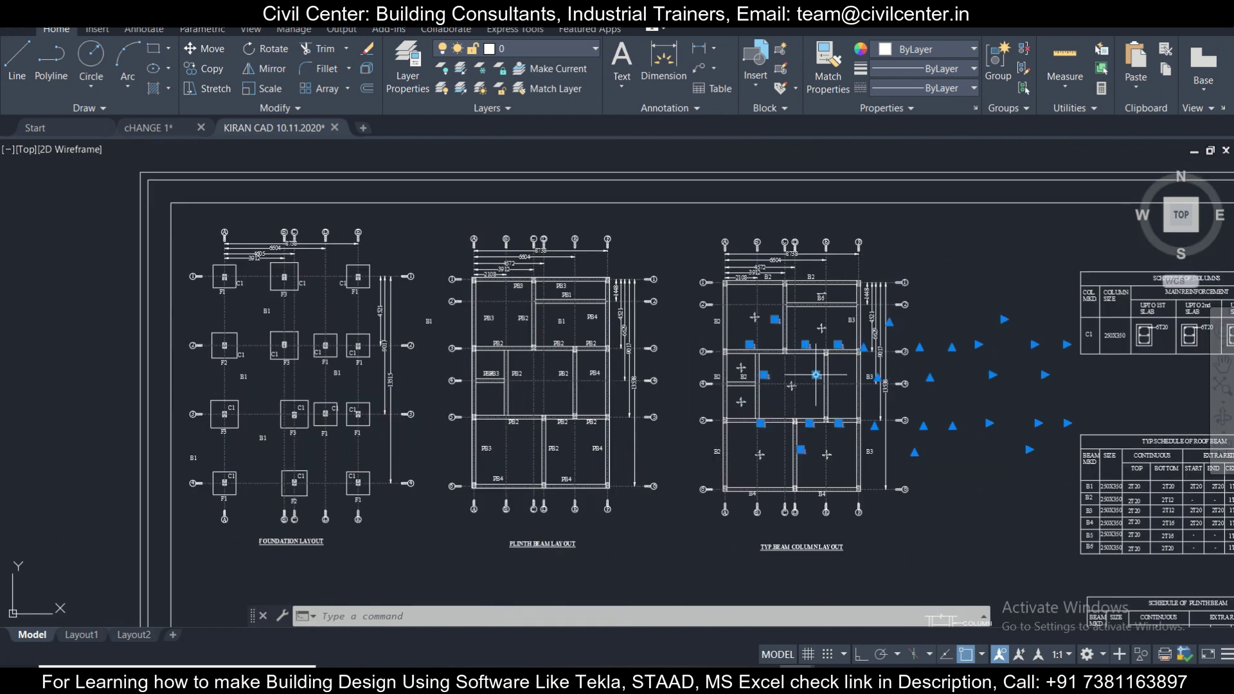
{"action": "scroll", "coordinate": [815, 372], "scroll_direction": "up", "scroll_amount": 3}
{"action": "scroll", "coordinate": [815, 371], "scroll_direction": "up", "scroll_amount": 2}
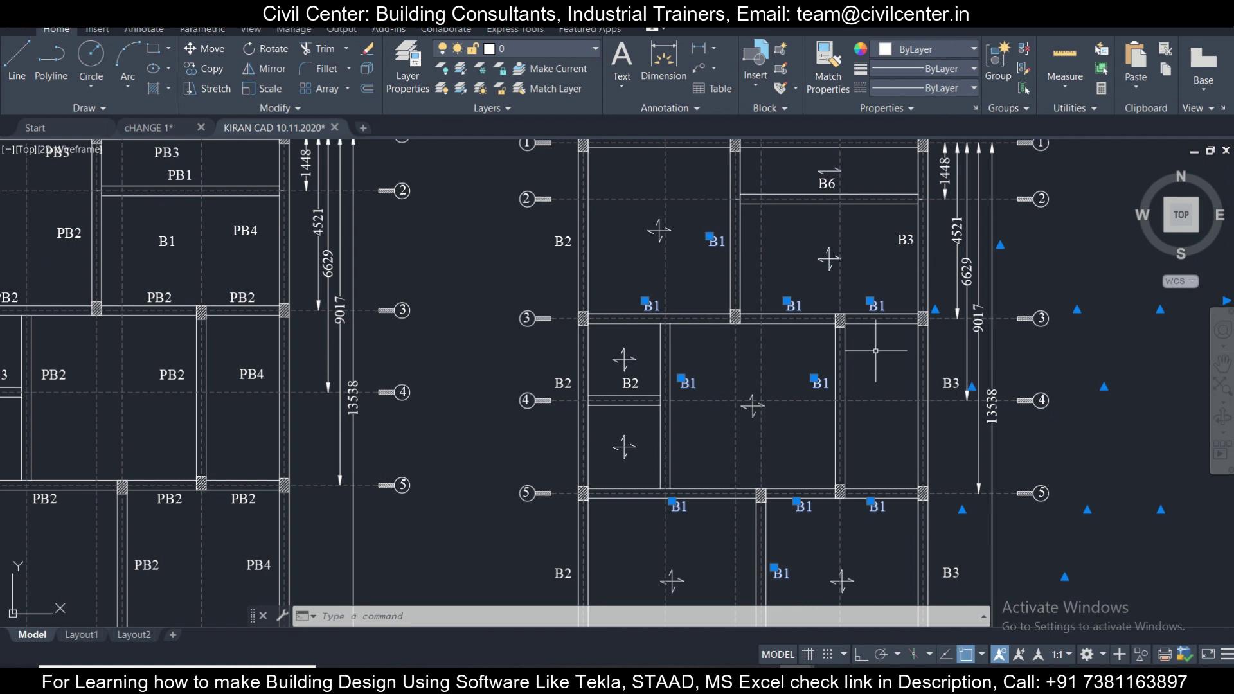
{"action": "middle_click_drag", "start_coordinate": [992, 391], "coordinate": [920, 402]}
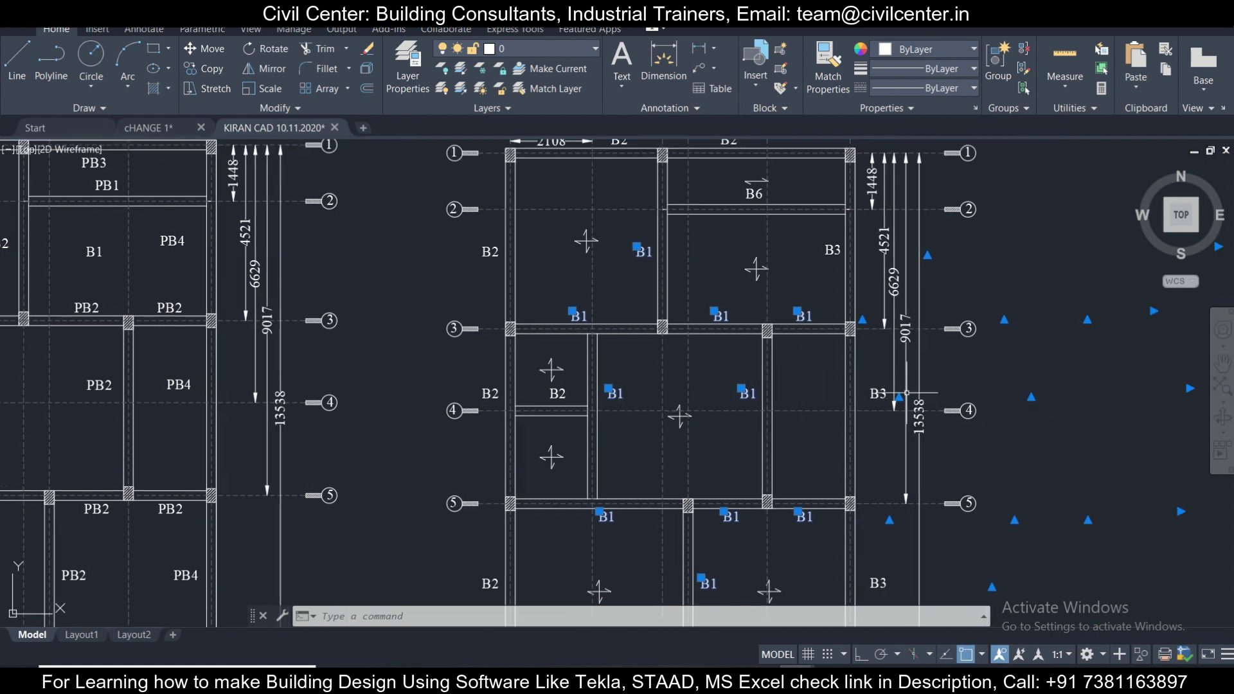
{"action": "scroll", "coordinate": [605, 403], "scroll_direction": "up", "scroll_amount": 2}
{"action": "scroll", "coordinate": [612, 398], "scroll_direction": "down", "scroll_amount": 4}
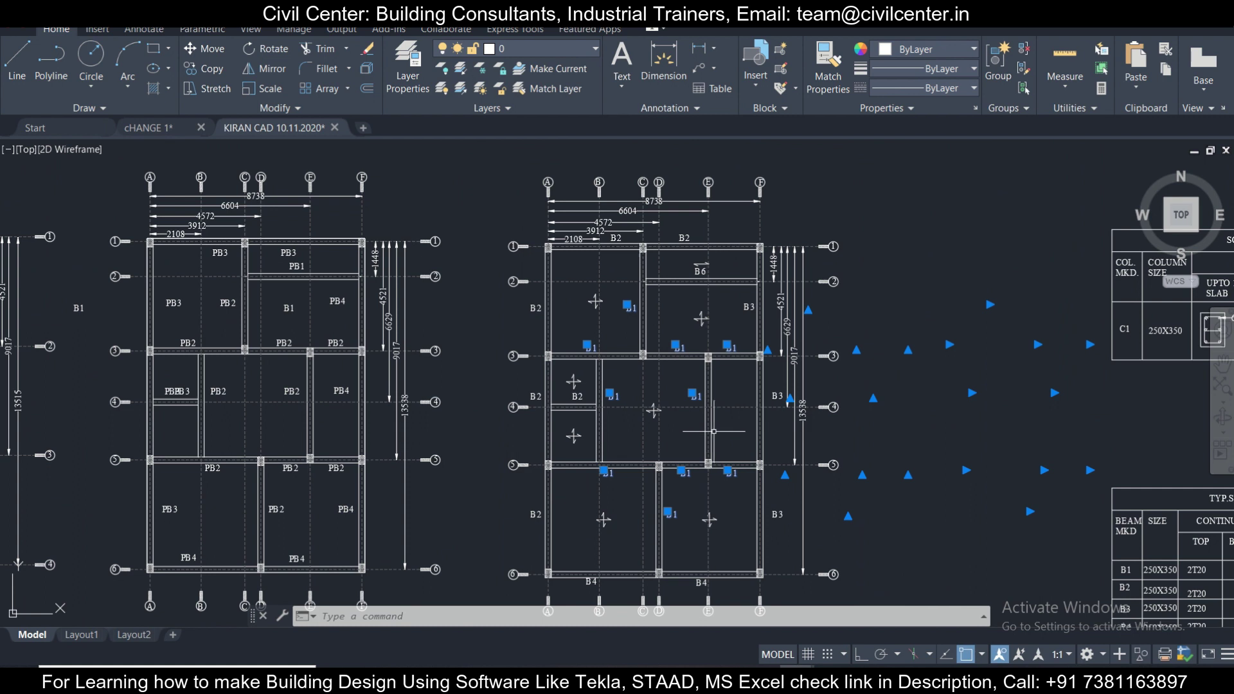
{"action": "scroll", "coordinate": [711, 431], "scroll_direction": "down", "scroll_amount": 3}
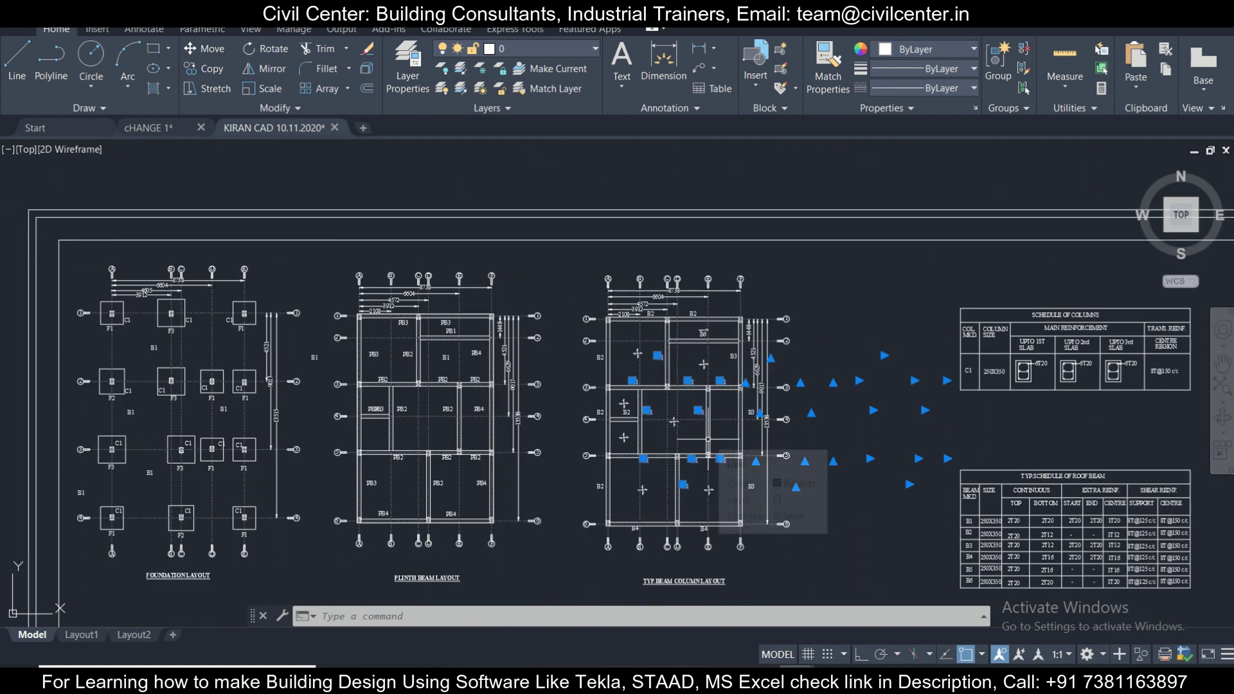
{"action": "middle_click_drag", "start_coordinate": [681, 473], "coordinate": [678, 406]}
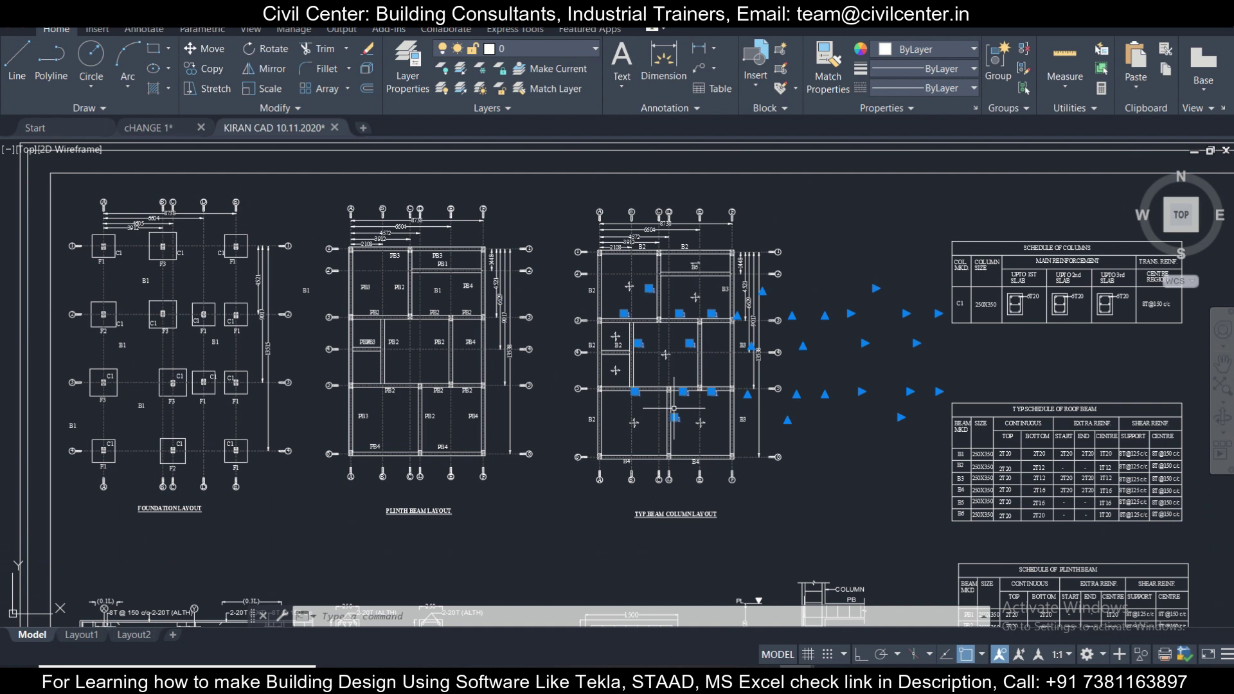